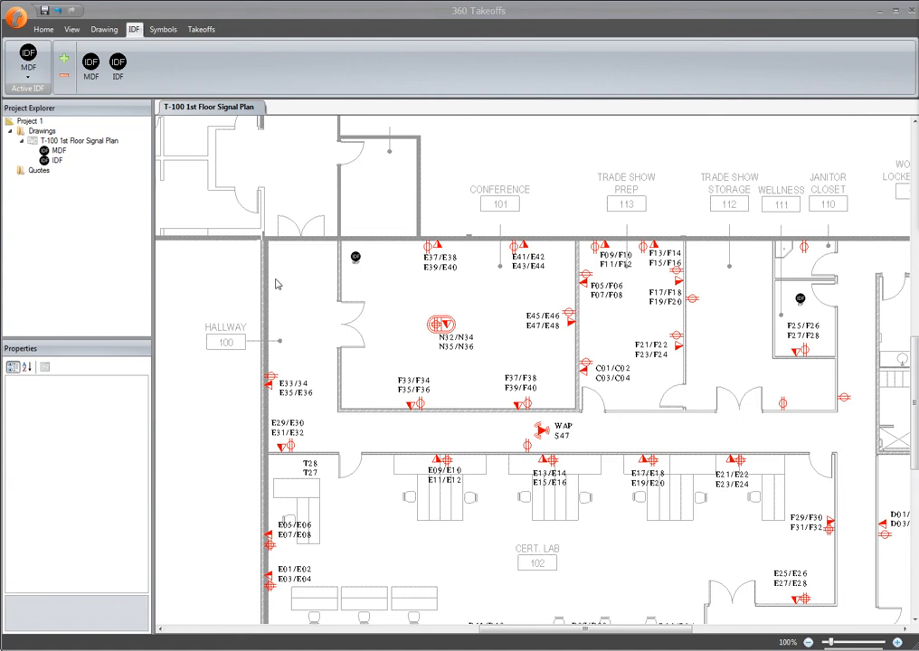
# Step: Add a new symbol item to the symbol palette and name it "Dual Cat 6"
pyautogui.click(170, 30)
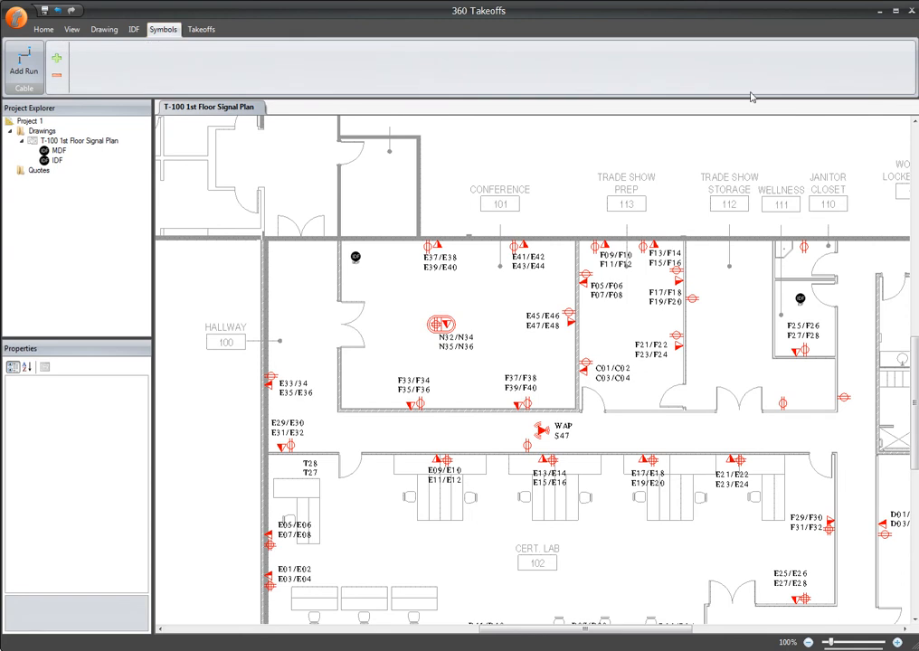
pyautogui.click(59, 65)
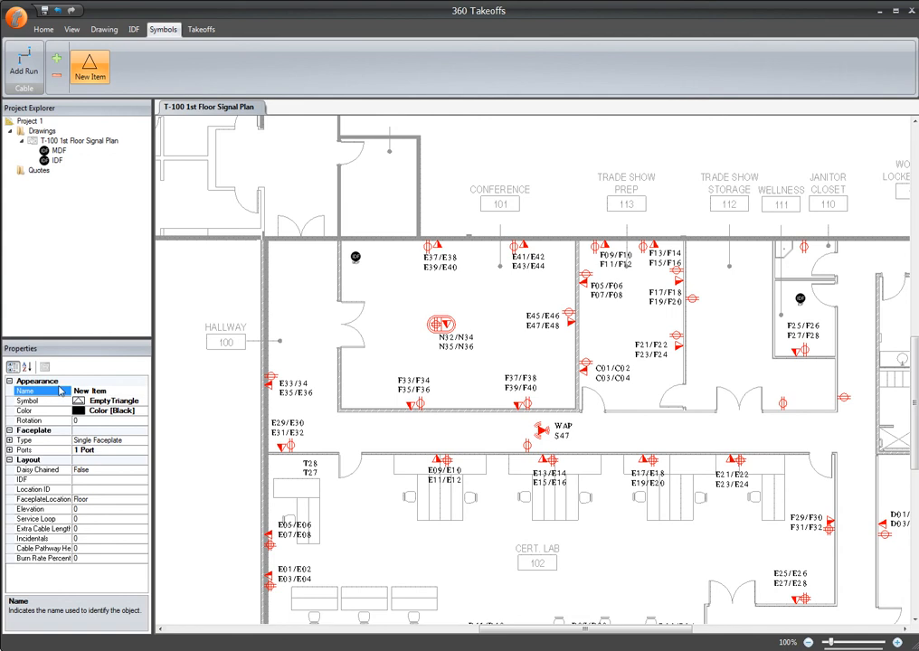
pyautogui.moveTo(110, 391); pyautogui.dragTo(73, 390)
pyautogui.write('Dual Cat 6')
# Step: Change the Dual Cat 6 item's drawing symbol to Split Triangle
pyautogui.click(135, 400)
pyautogui.click(142, 403)
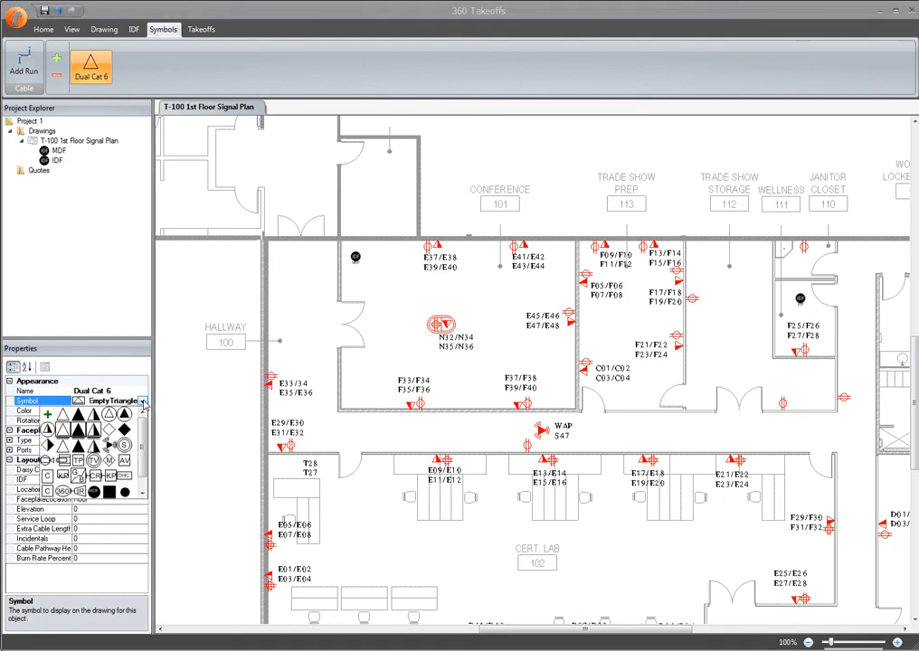
pyautogui.click(94, 416)
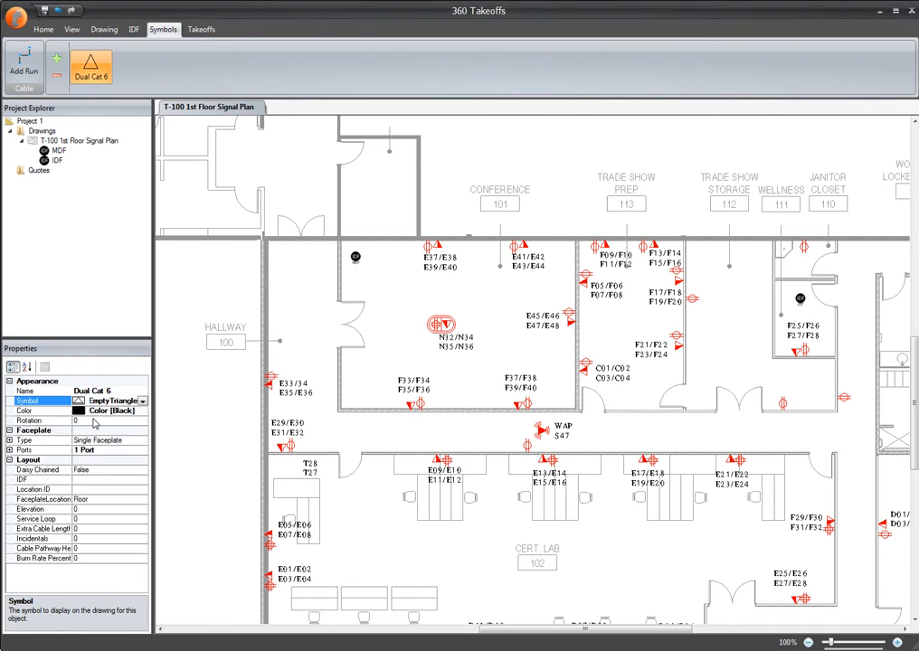
# Step: Draw a large circle as a new custom symbol in the Symbol Editor and close the editor without saving
pyautogui.click(142, 401)
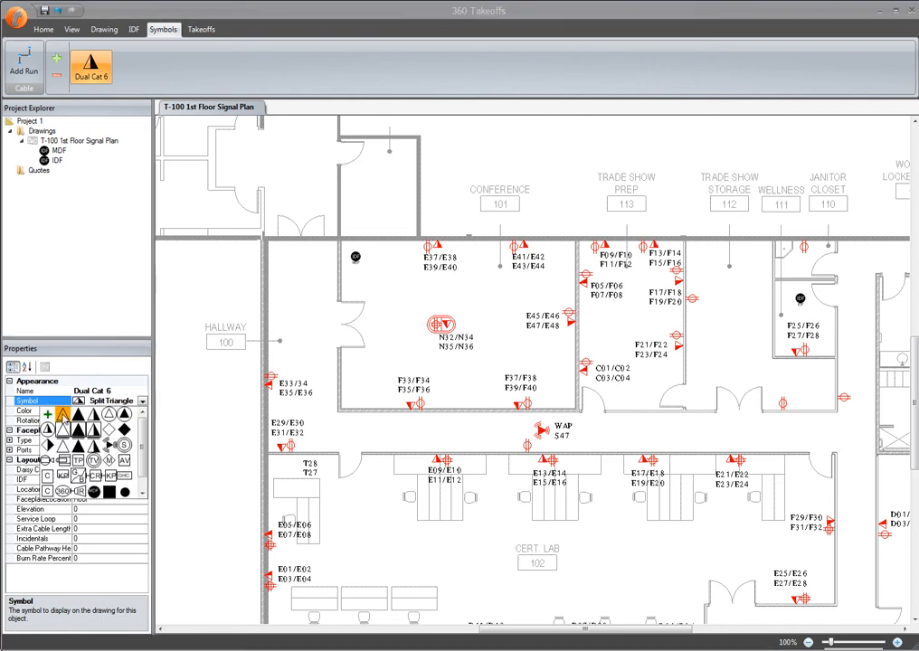
pyautogui.click(48, 415)
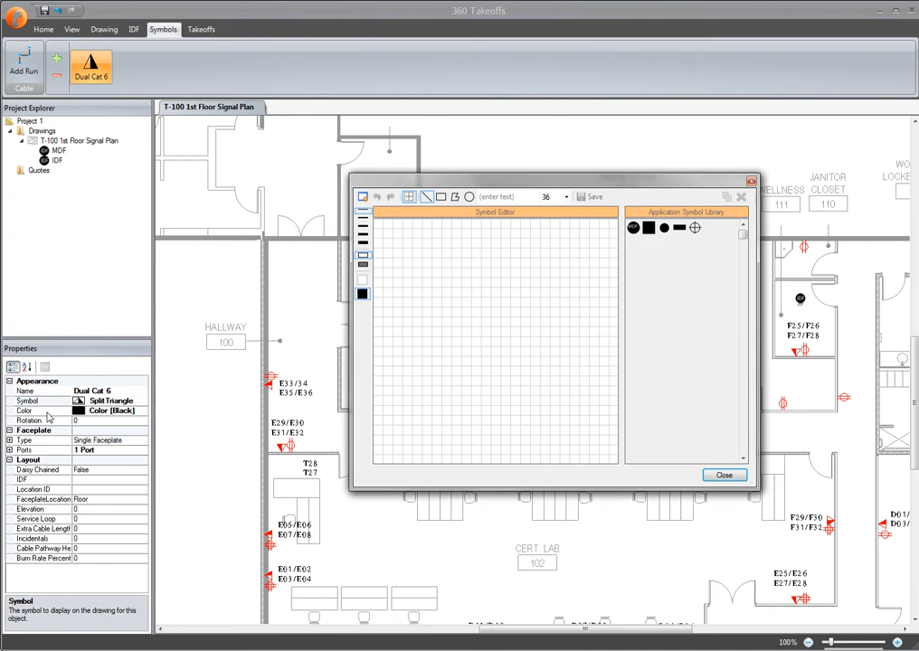
pyautogui.click(470, 197)
pyautogui.moveTo(421, 257)
pyautogui.mouseDown()
pyautogui.moveTo(503, 359)
pyautogui.moveTo(587, 410)
pyautogui.mouseUp()
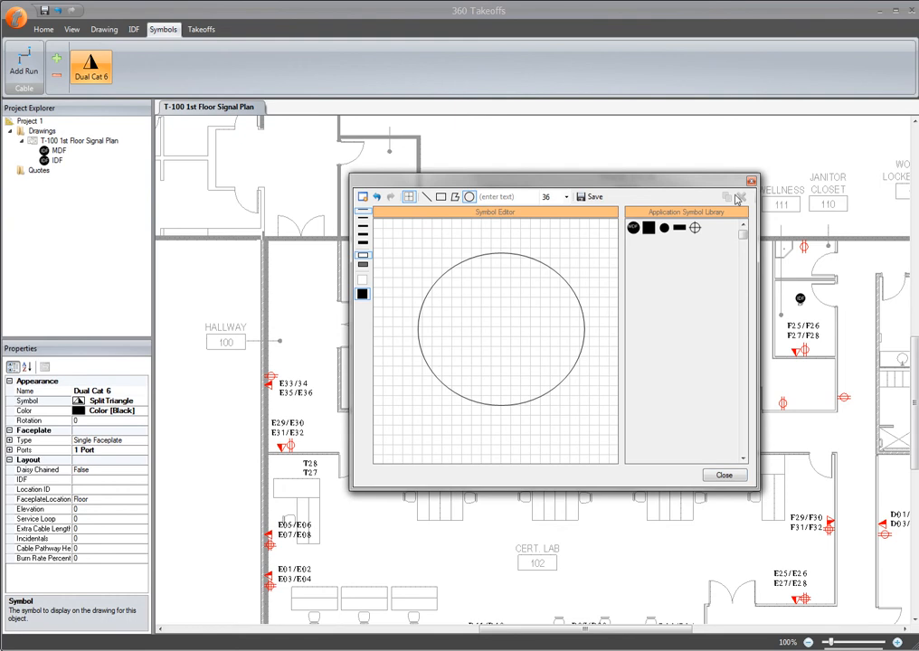
pyautogui.click(751, 181)
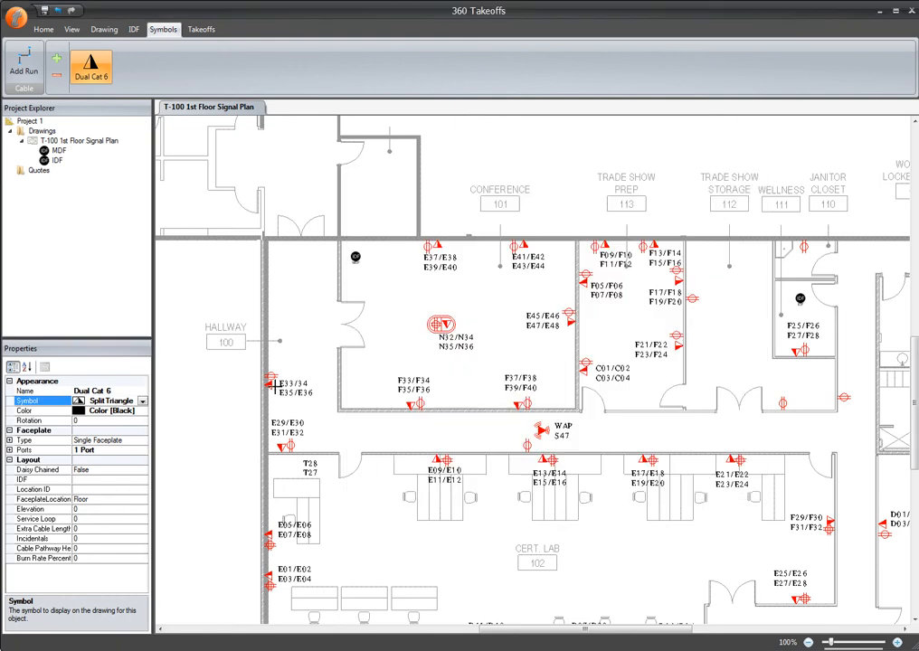
# Step: Set the Dual Cat 6 symbol's color to the basic blue
pyautogui.click(138, 412)
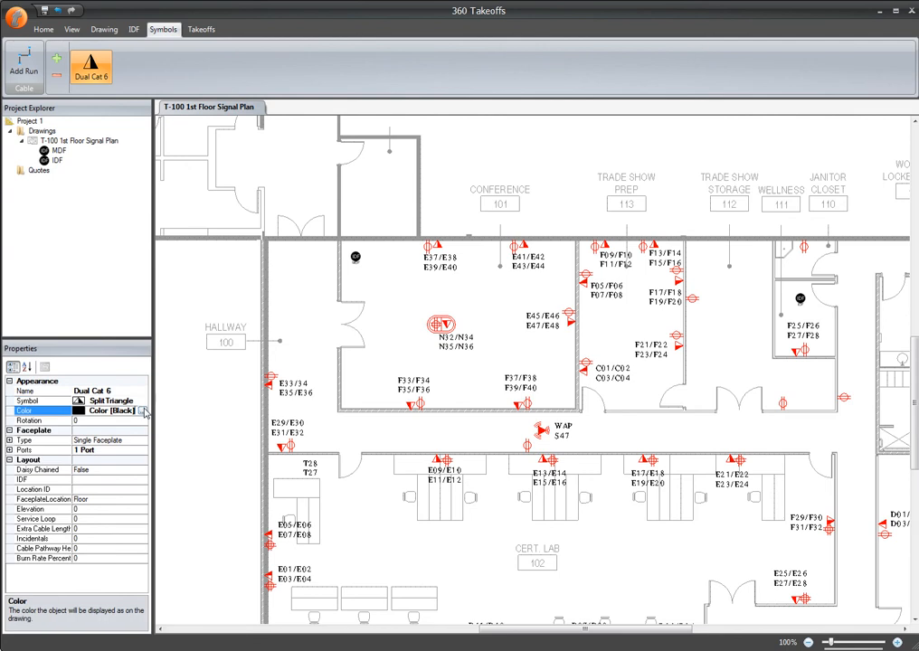
pyautogui.click(142, 410)
pyautogui.click(562, 232)
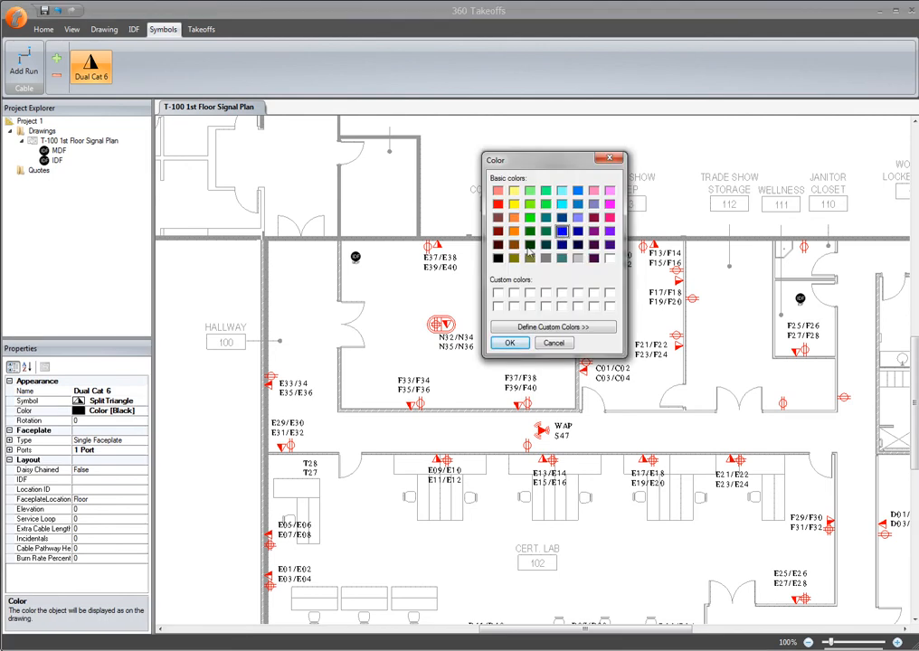
pyautogui.click(510, 343)
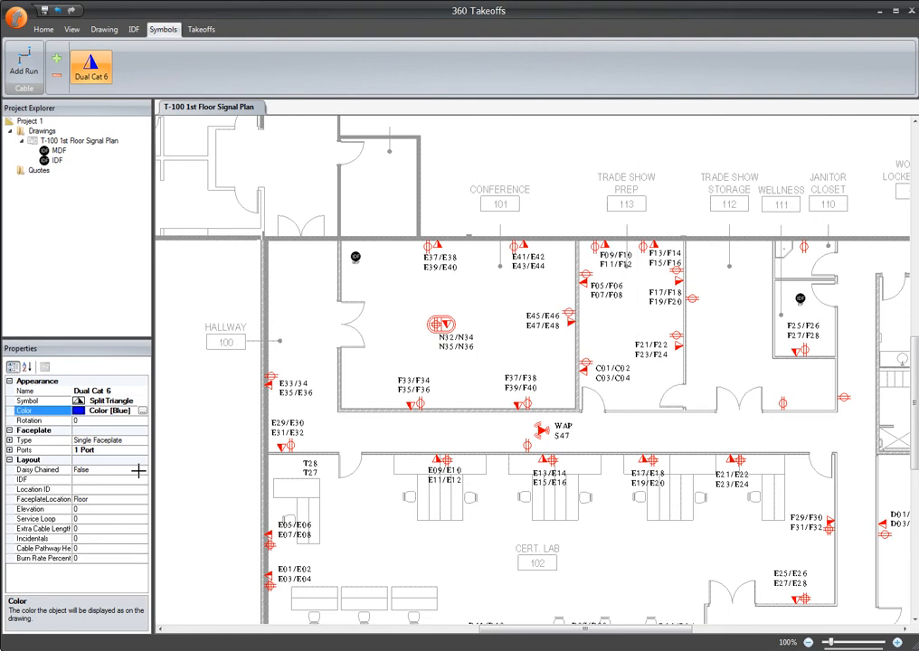
# Step: Set the Dual Cat 6 faceplate type to Quad Faceplate and expand its list of ports
pyautogui.click(109, 441)
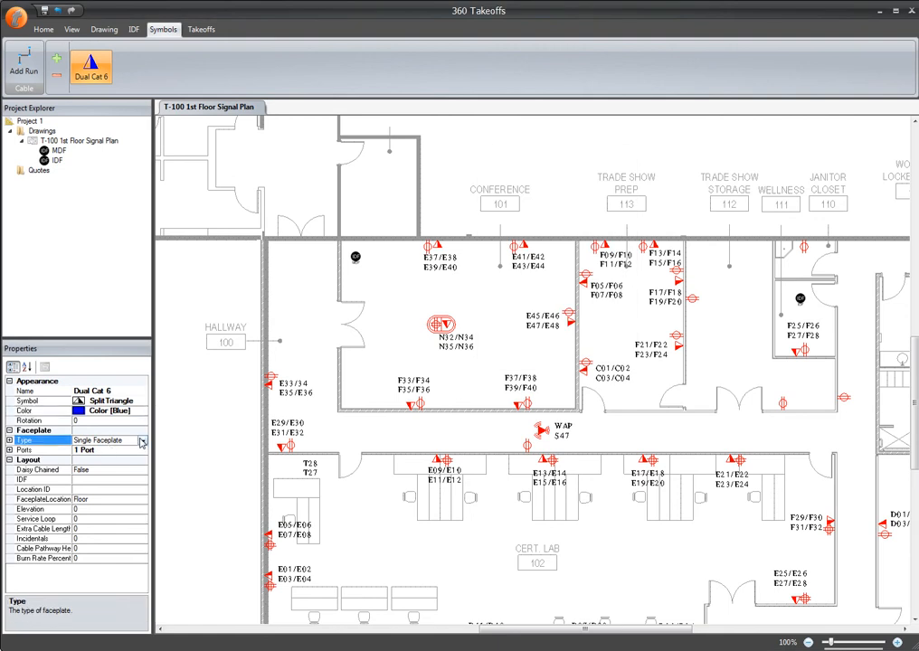
pyautogui.click(142, 441)
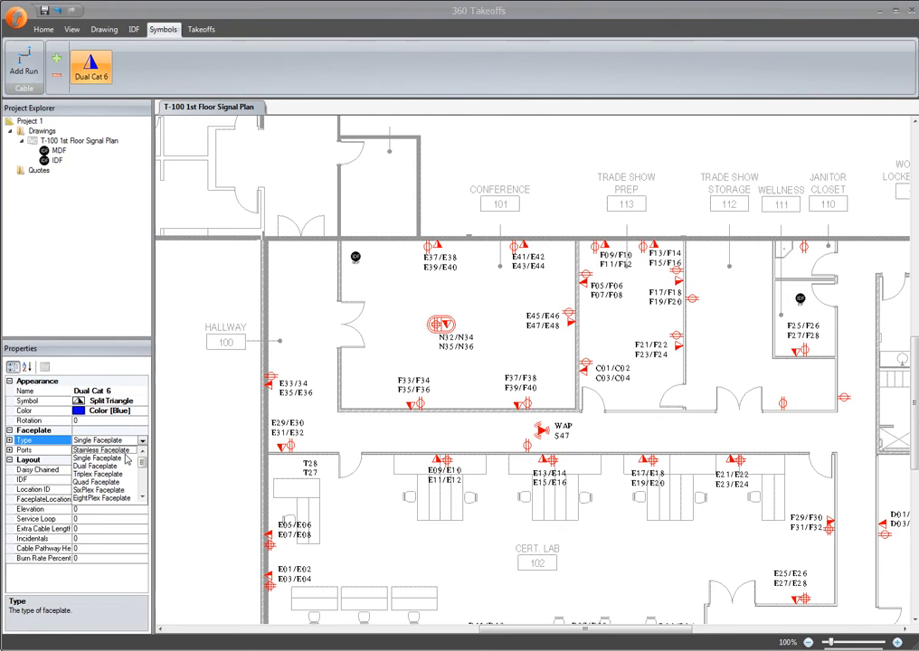
pyautogui.click(93, 489)
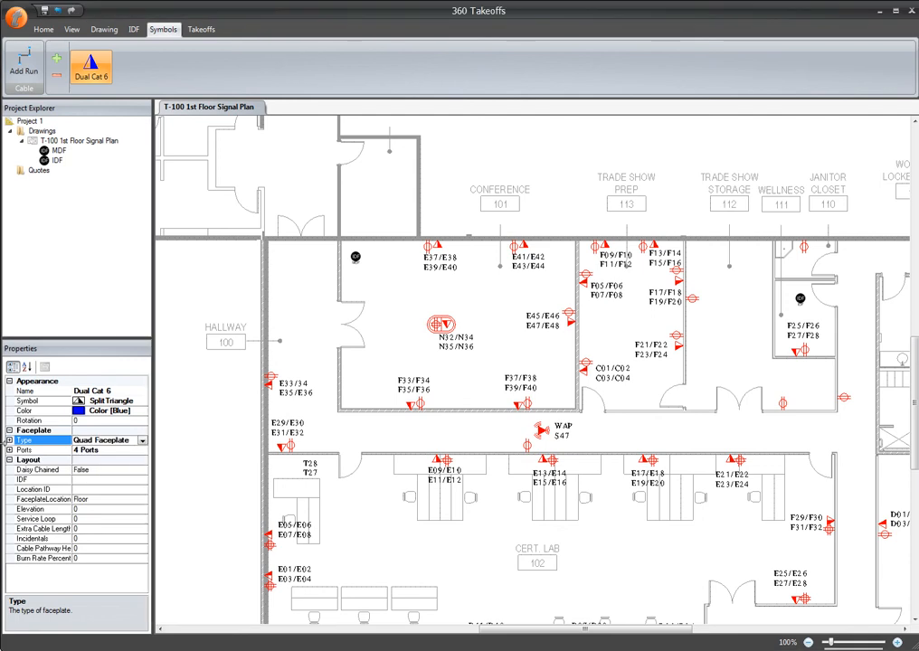
pyautogui.click(10, 451)
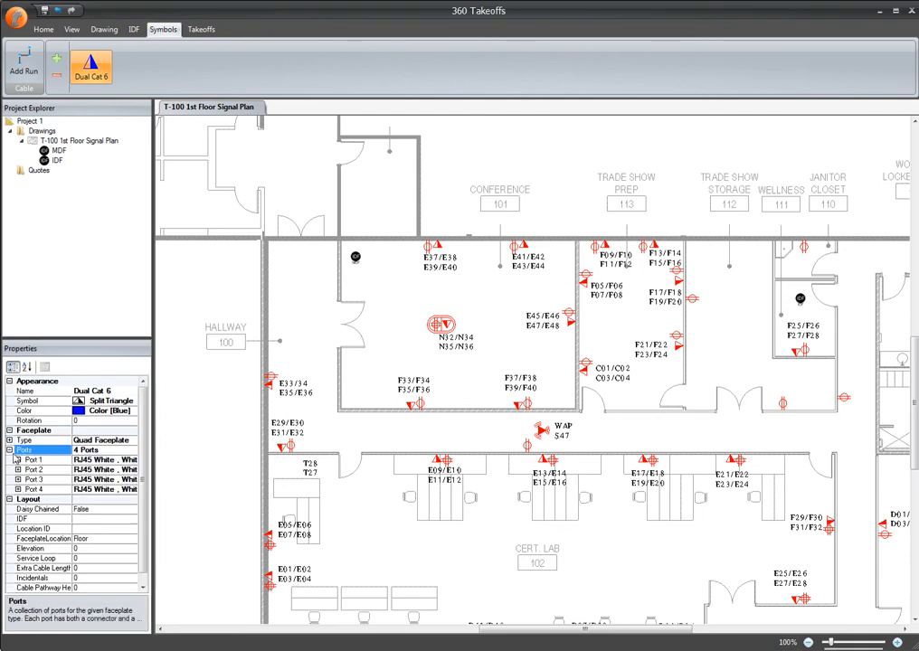
# Step: Switch the faceplate type to Dual Faceplate and back to Quad Faceplate
pyautogui.click(108, 440)
pyautogui.click(132, 440)
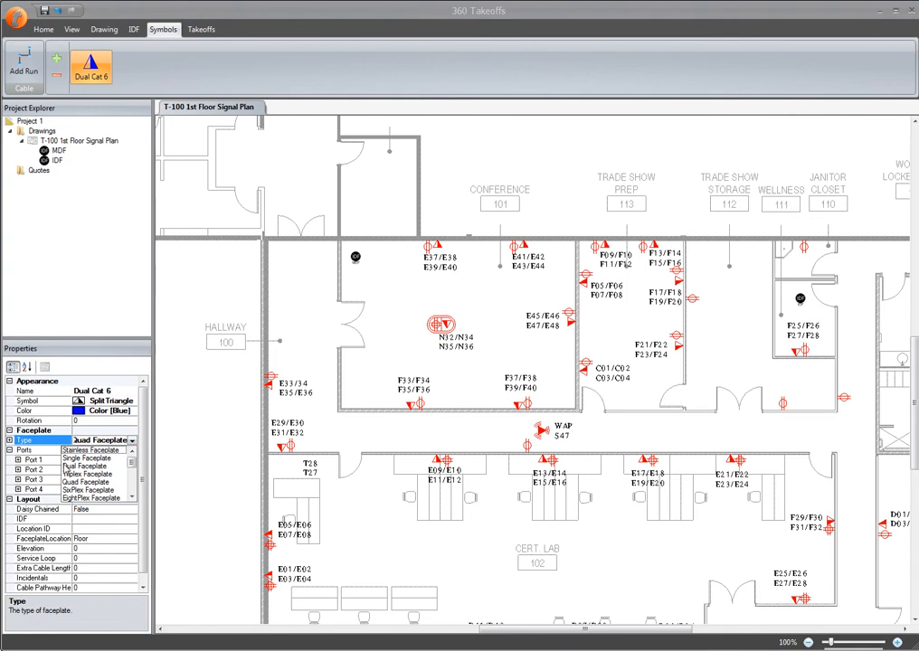
pyautogui.click(122, 465)
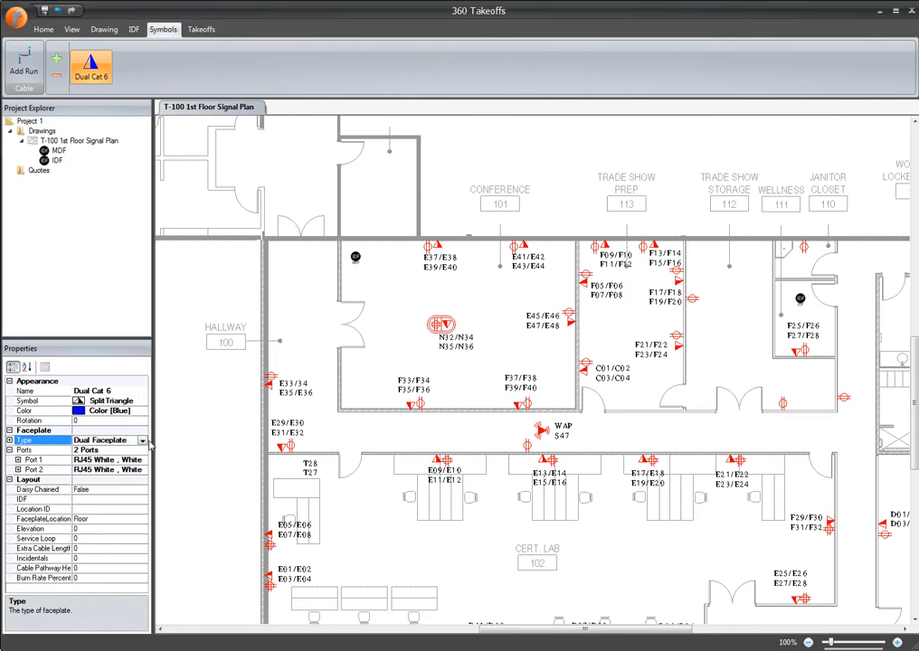
pyautogui.click(142, 441)
pyautogui.click(109, 481)
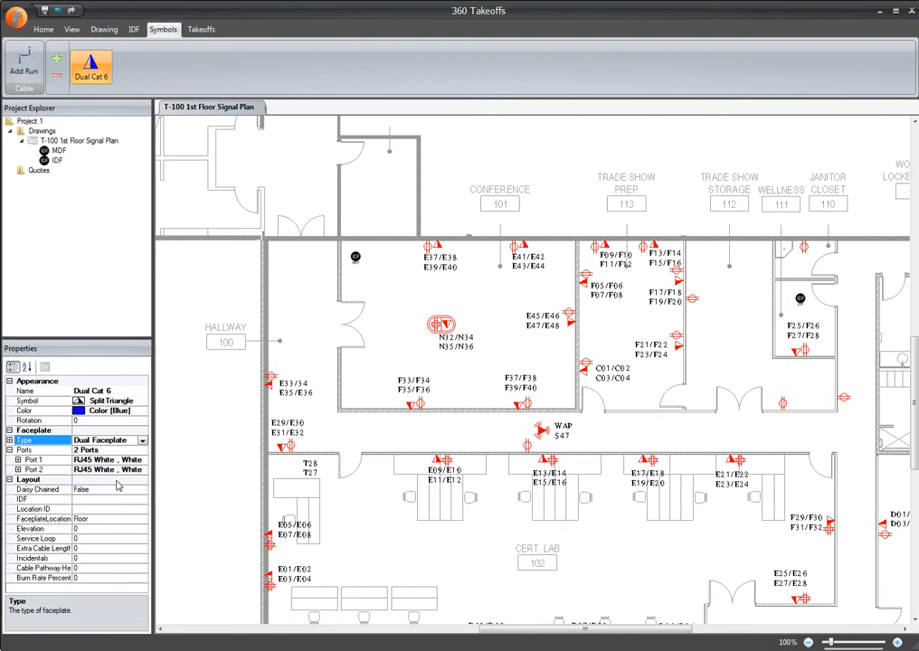
# Step: Set the cable of Port 1 to the copper type CAT6 Blue
pyautogui.click(16, 461)
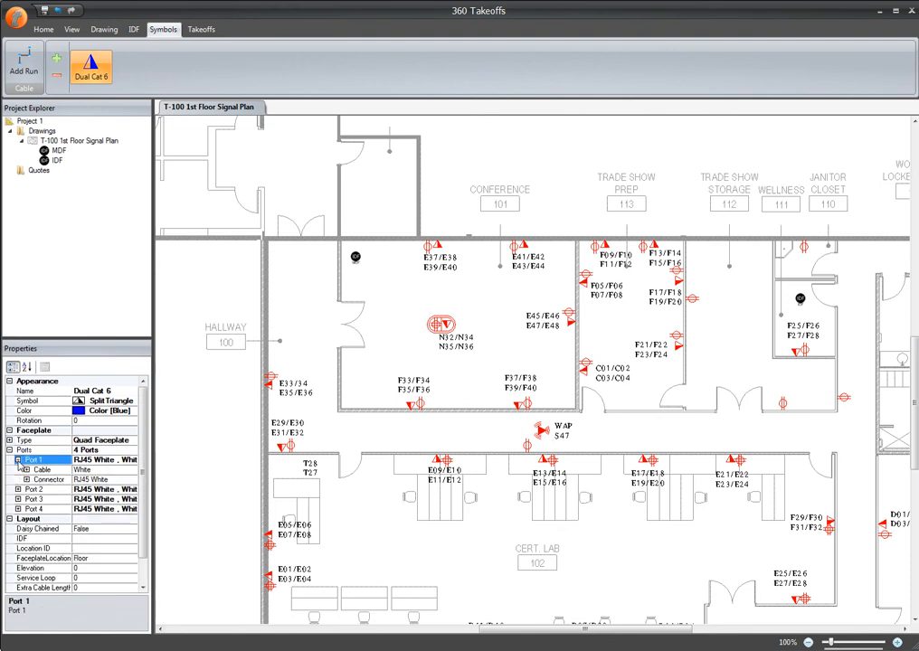
pyautogui.click(134, 471)
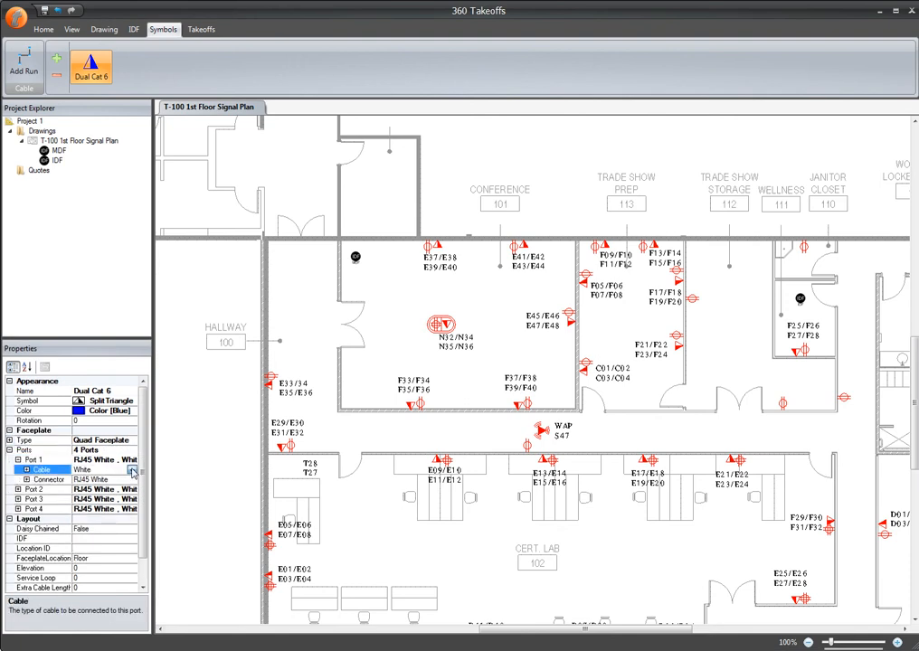
pyautogui.click(132, 470)
pyautogui.moveTo(131, 483)
pyautogui.moveTo(168, 510)
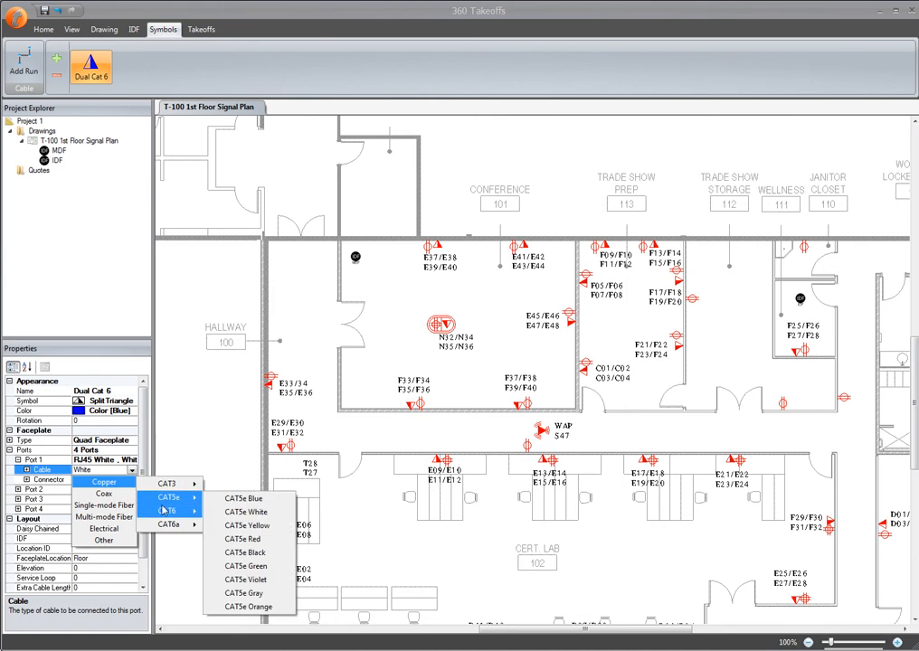
pyautogui.click(248, 510)
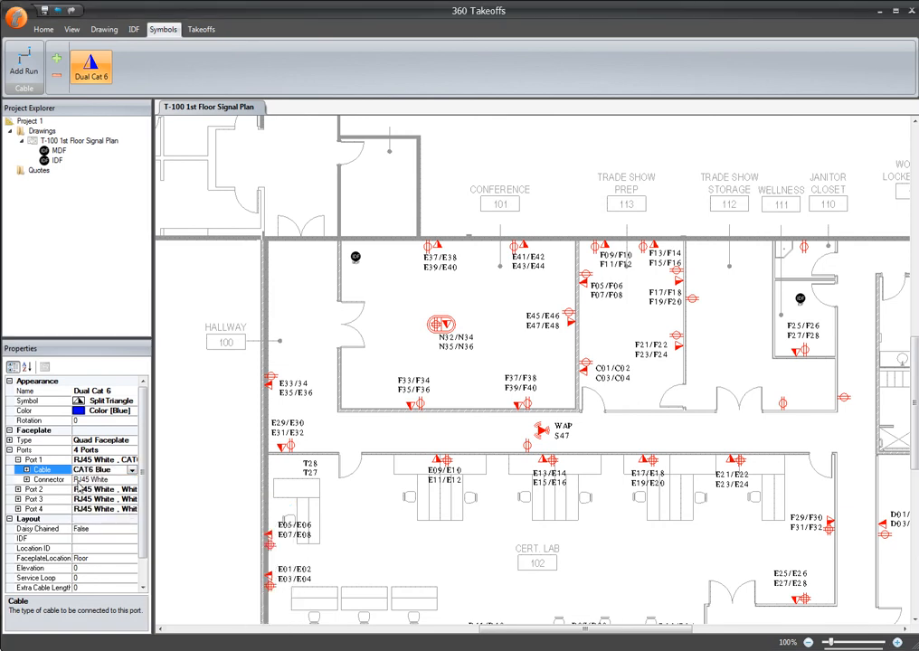
# Step: Set the connector of Port 1 to the copper CAT6 Blue jack
pyautogui.click(133, 481)
pyautogui.click(133, 480)
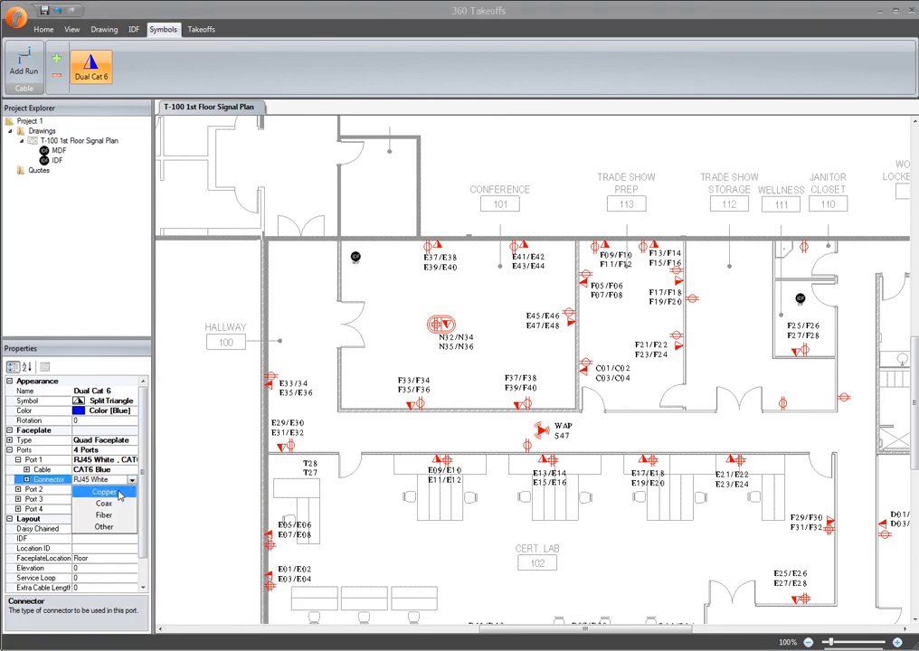
pyautogui.moveTo(104, 492)
pyautogui.moveTo(176, 507)
pyautogui.click(260, 508)
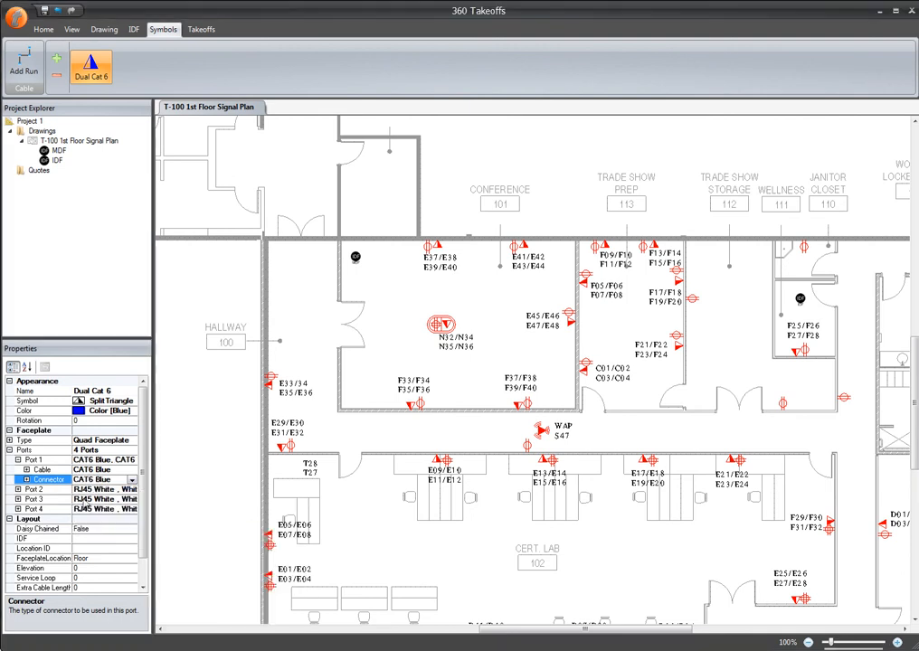
# Step: Set both the cable and the connector of Port 2 to CAT6 Blue
pyautogui.click(18, 489)
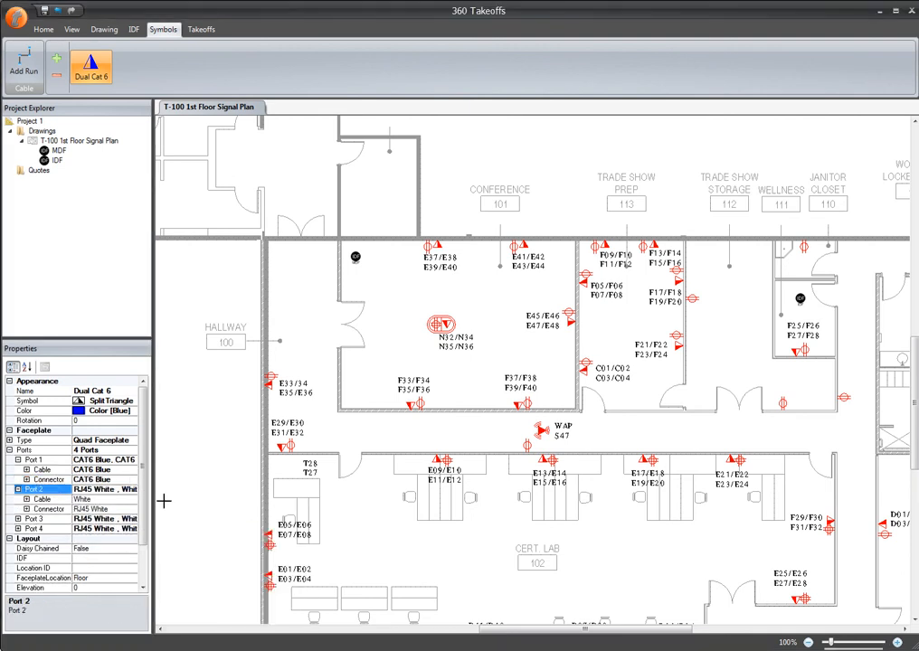
pyautogui.click(133, 501)
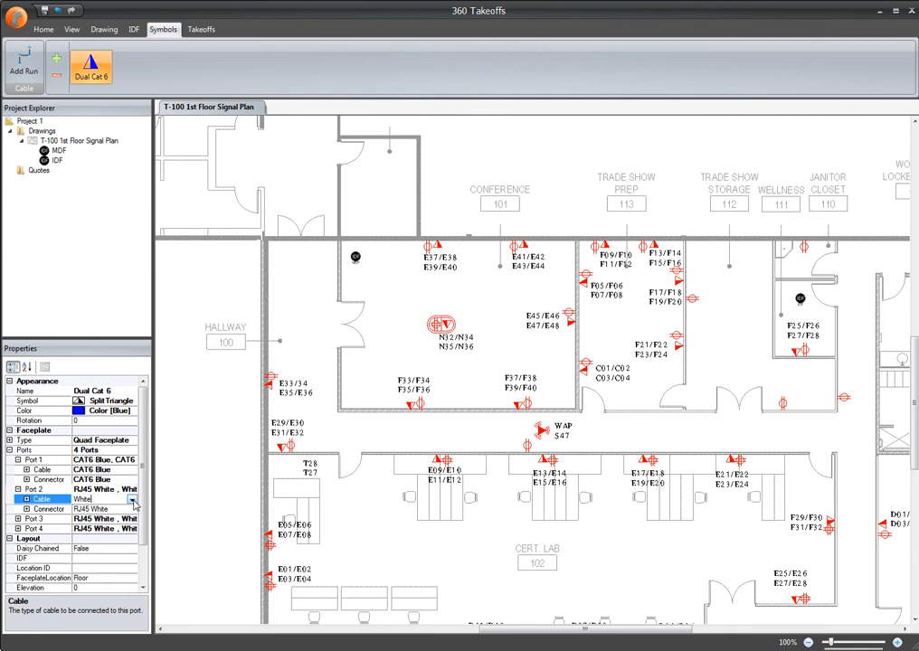
pyautogui.click(132, 501)
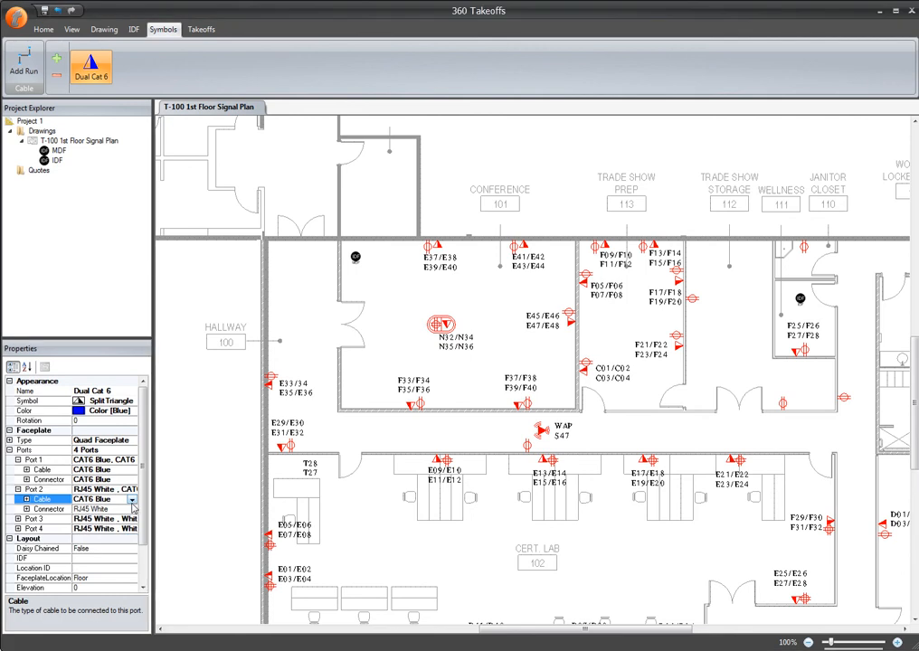
pyautogui.click(133, 509)
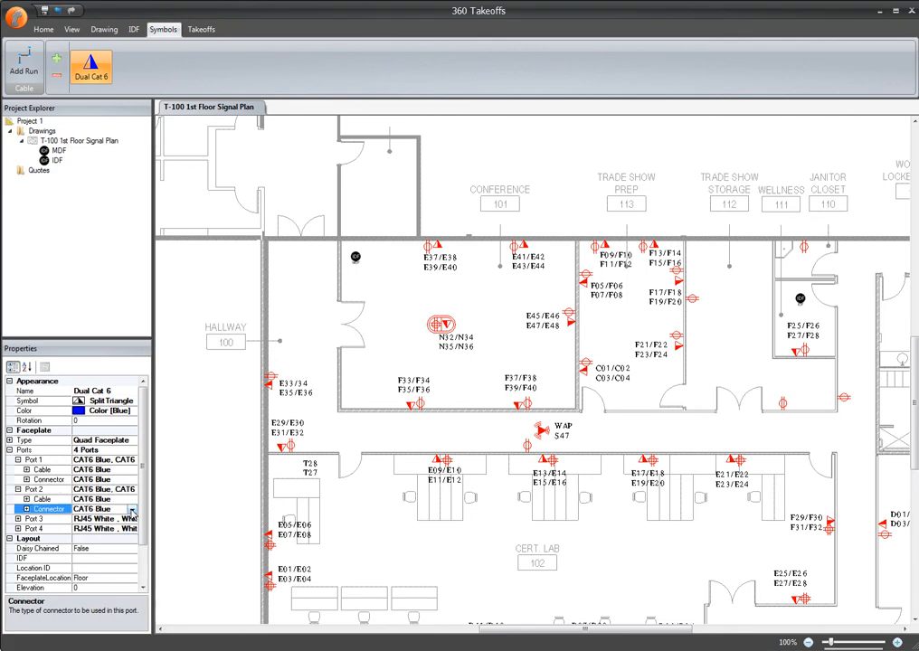
# Step: Set the cable of Port 3 to None
pyautogui.click(17, 519)
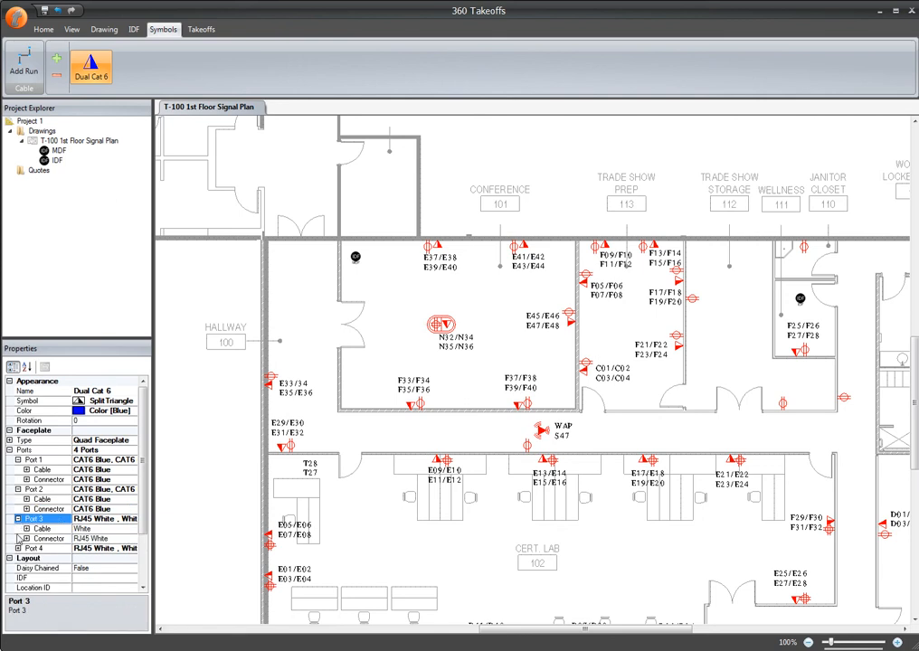
pyautogui.click(132, 529)
pyautogui.click(132, 530)
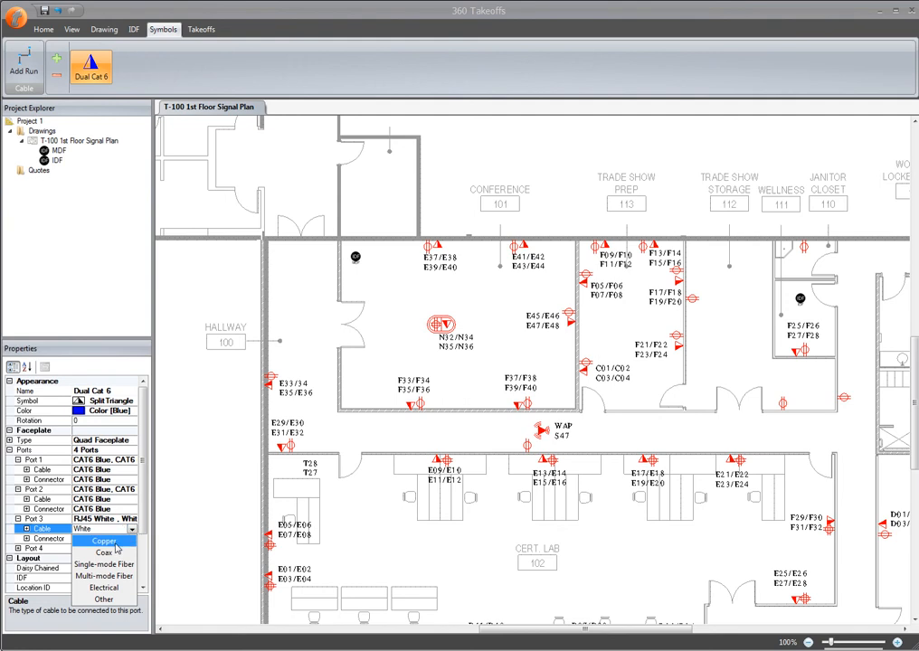
pyautogui.moveTo(113, 599)
pyautogui.click(166, 626)
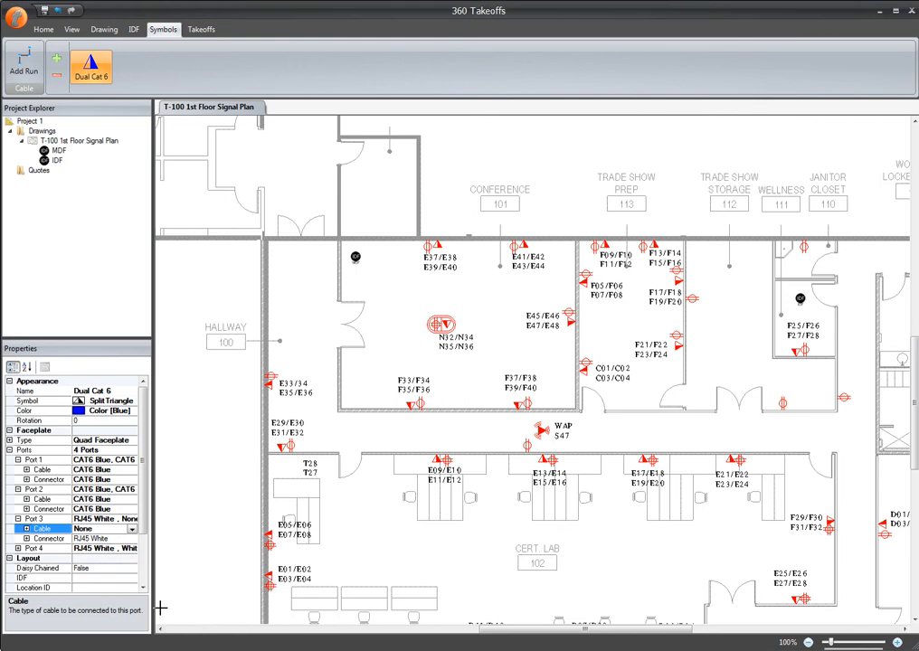
# Step: Set the connector of Port 3 to Blank
pyautogui.click(132, 538)
pyautogui.click(132, 539)
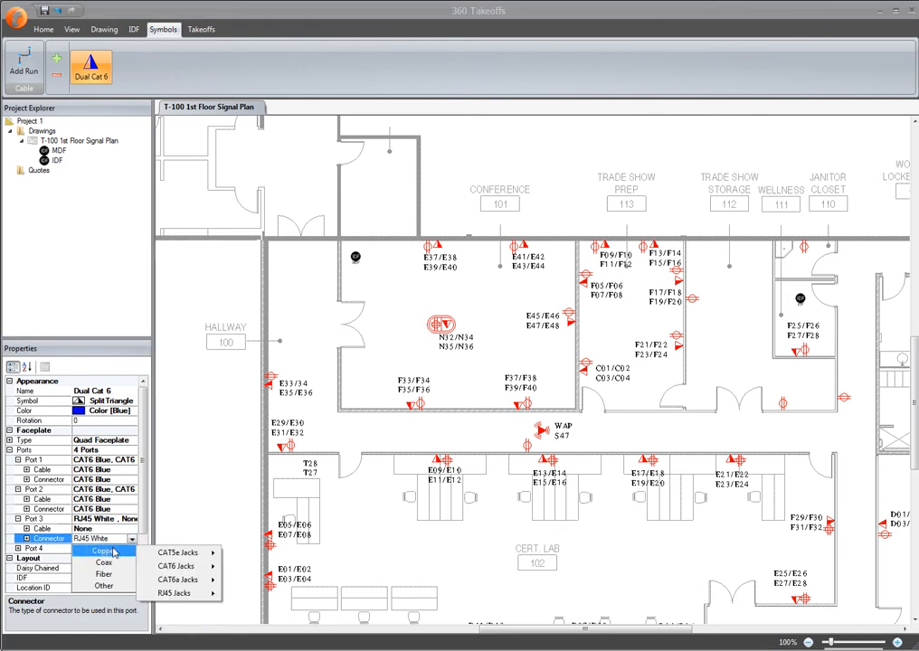
pyautogui.moveTo(110, 589)
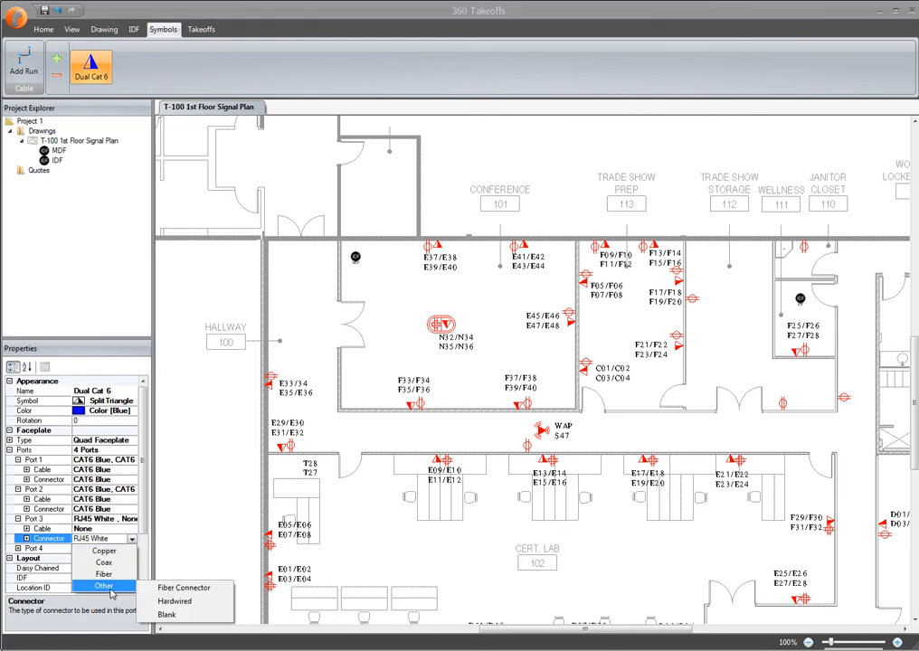
pyautogui.click(166, 614)
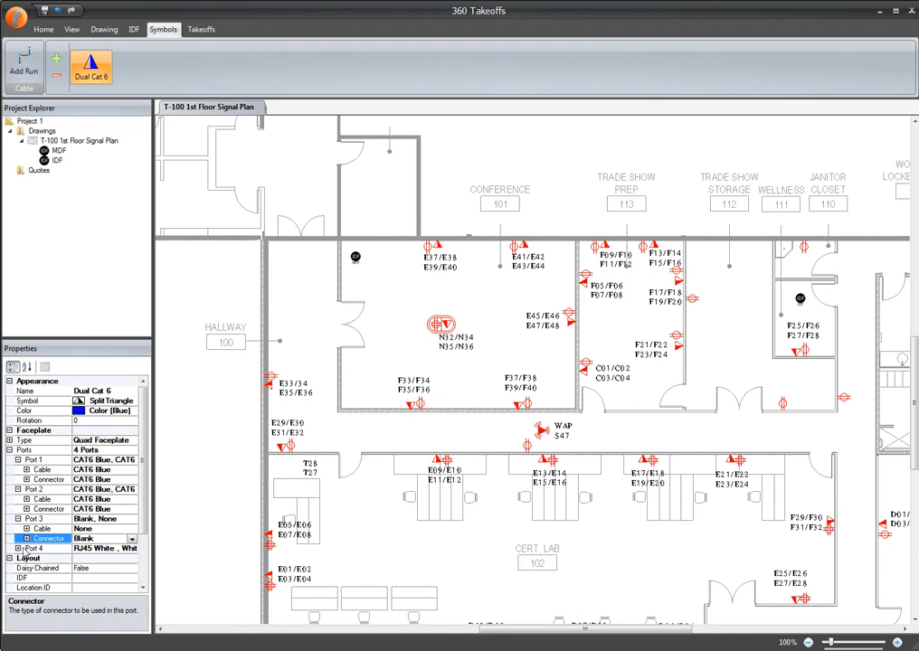
# Step: Set the cable of Port 4 to None and its connector to Blank
pyautogui.doubleClick(117, 548)
pyautogui.scroll(-3, 115, 448)
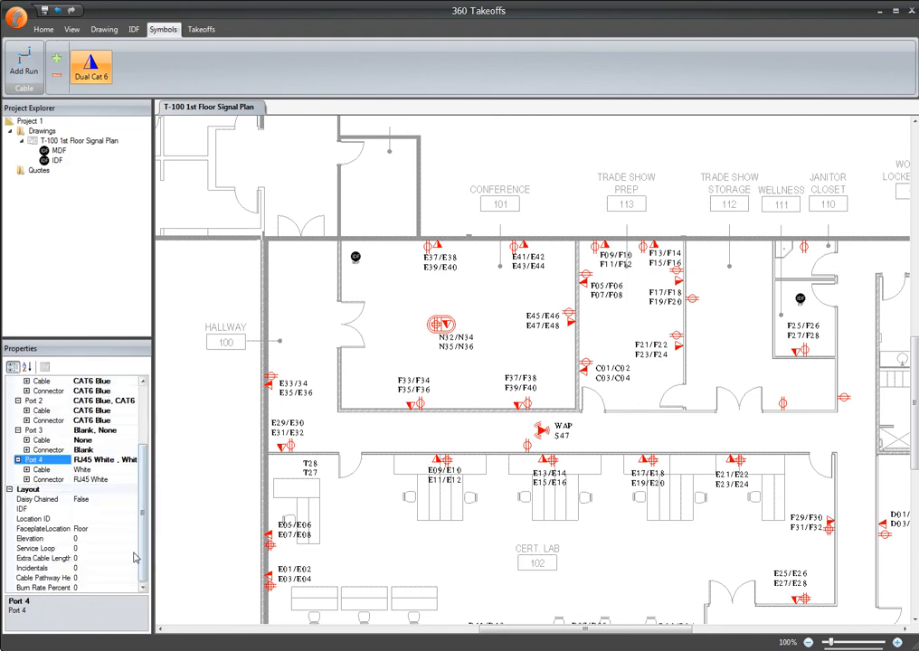
pyautogui.click(119, 468)
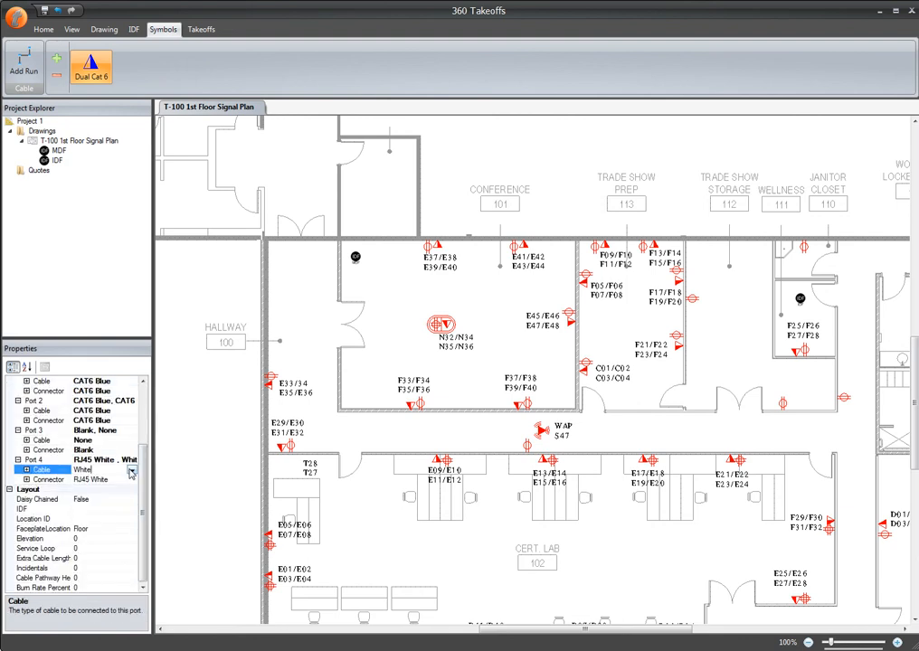
pyautogui.doubleClick(130, 470)
pyautogui.click(133, 487)
pyautogui.click(133, 481)
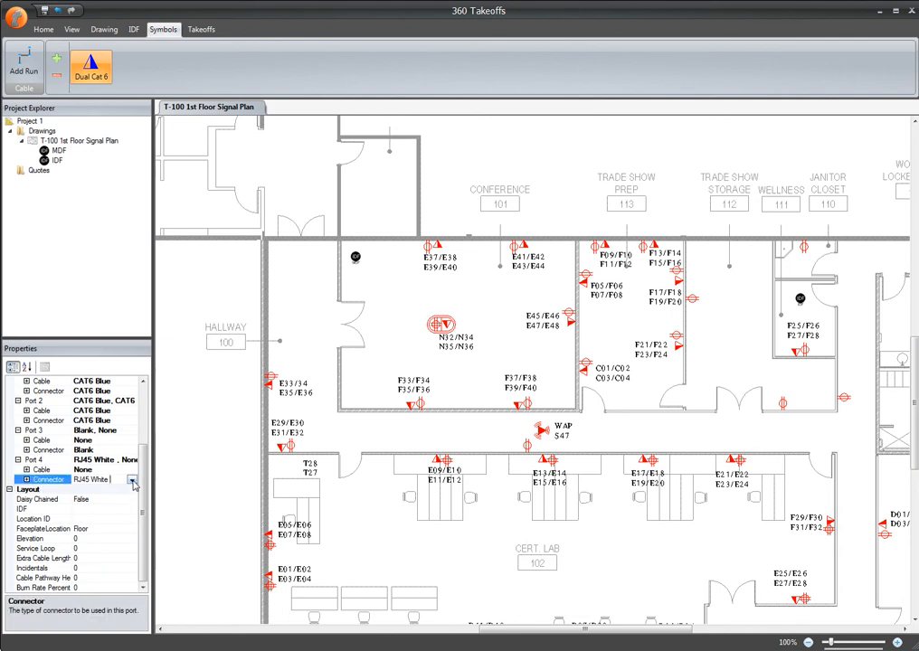
pyautogui.doubleClick(133, 481)
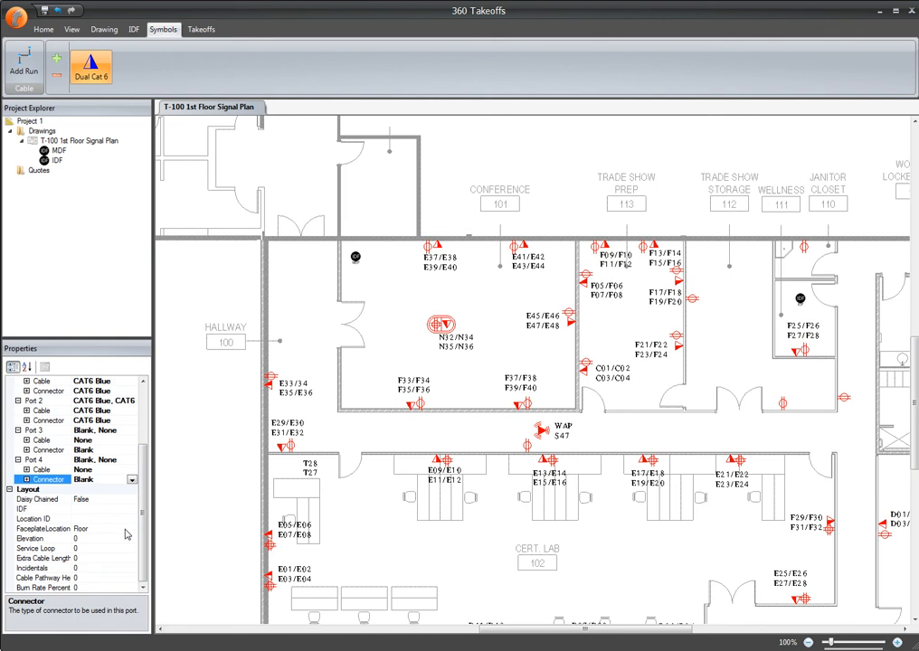
# Step: Set the Dual Cat 6 symbol's faceplate location to Wall and its elevation to 1.5 feet
pyautogui.click(125, 529)
pyautogui.click(131, 530)
pyautogui.click(118, 546)
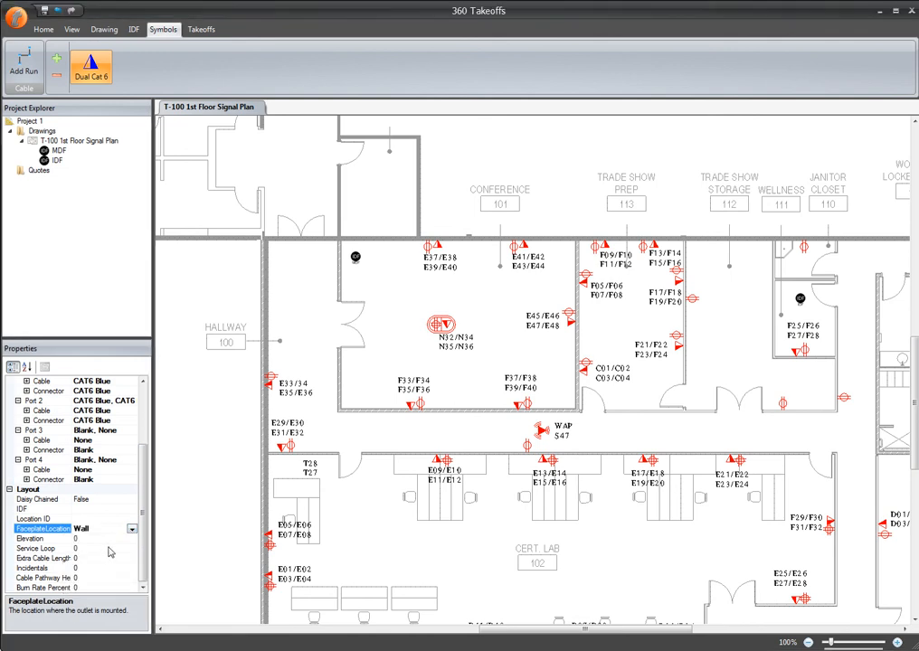
pyautogui.click(124, 539)
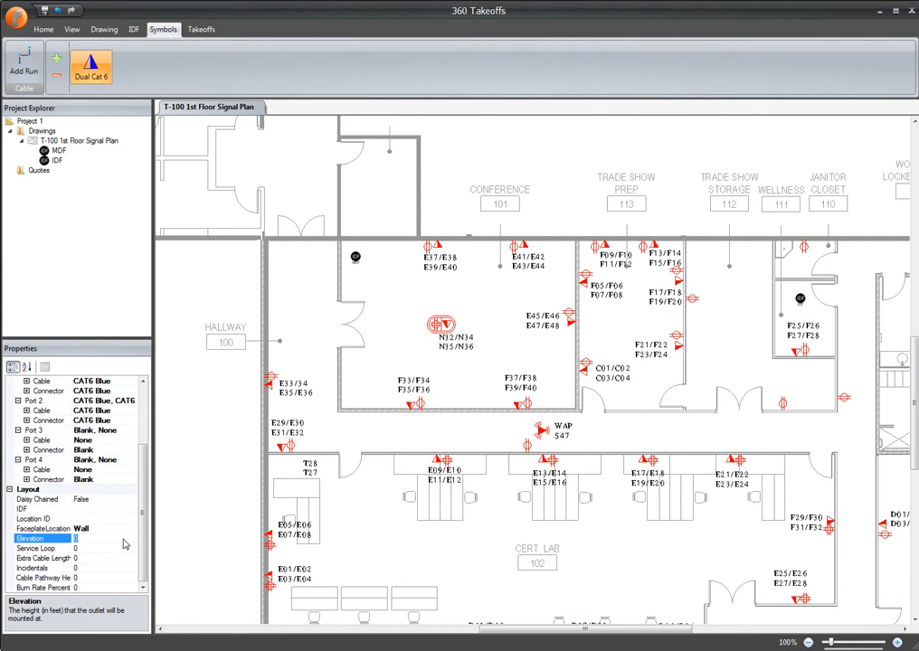
pyautogui.write('1.5')
# Step: Set the symbol's service loop to 10 feet and its incidentals to 10 feet
pyautogui.click(123, 548)
pyautogui.write('10')
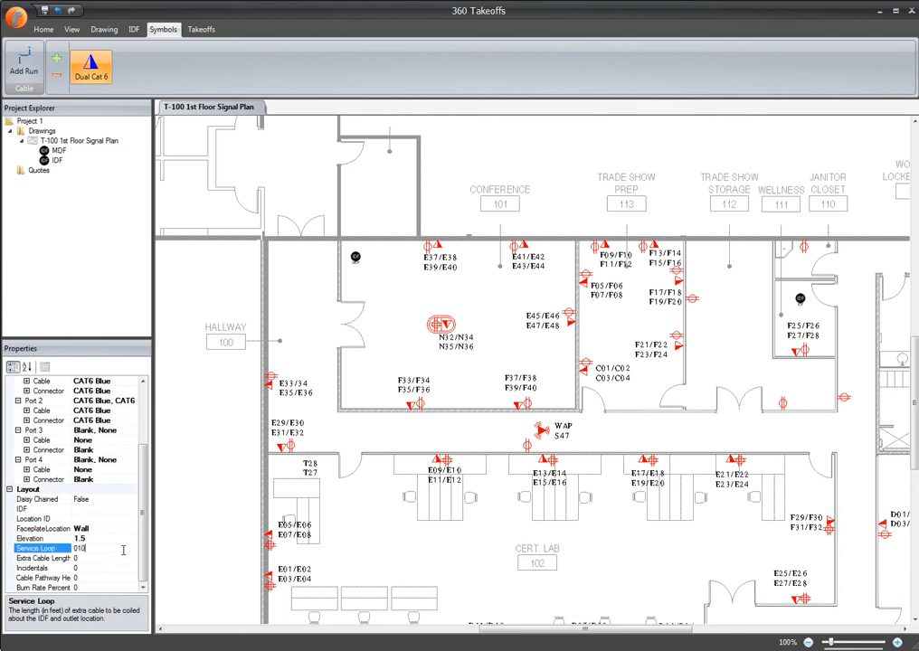
pyautogui.click(116, 557)
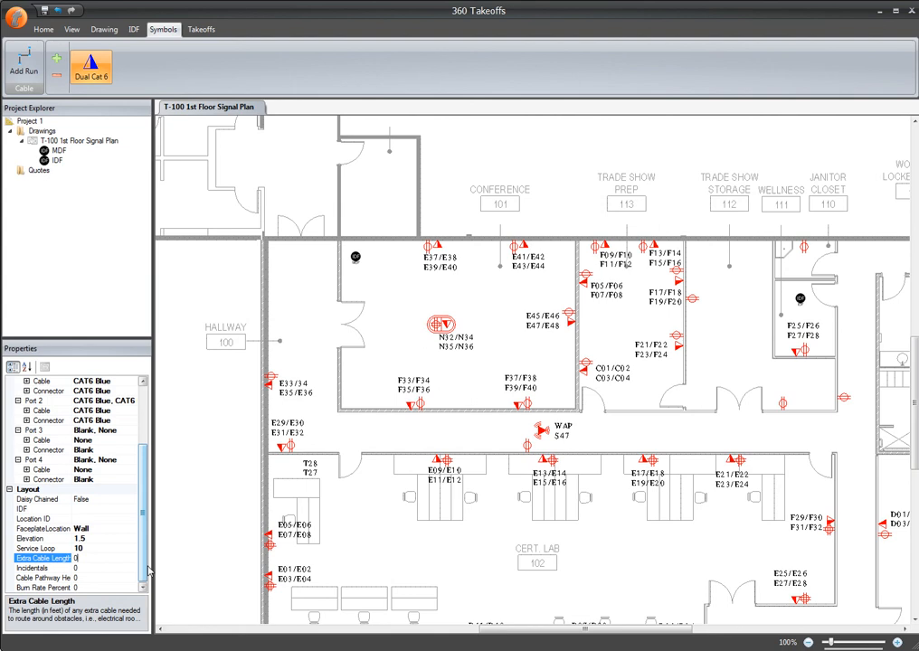
pyautogui.click(100, 569)
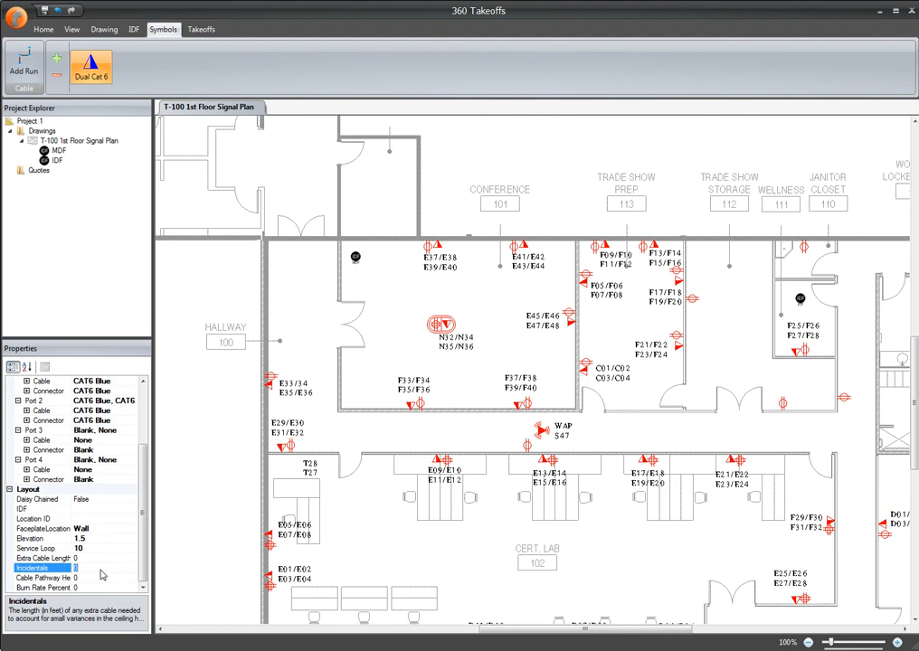
pyautogui.write('10')
# Step: Set the symbol's cable pathway height to 12 feet and its burn rate percentage to 10
pyautogui.click(132, 577)
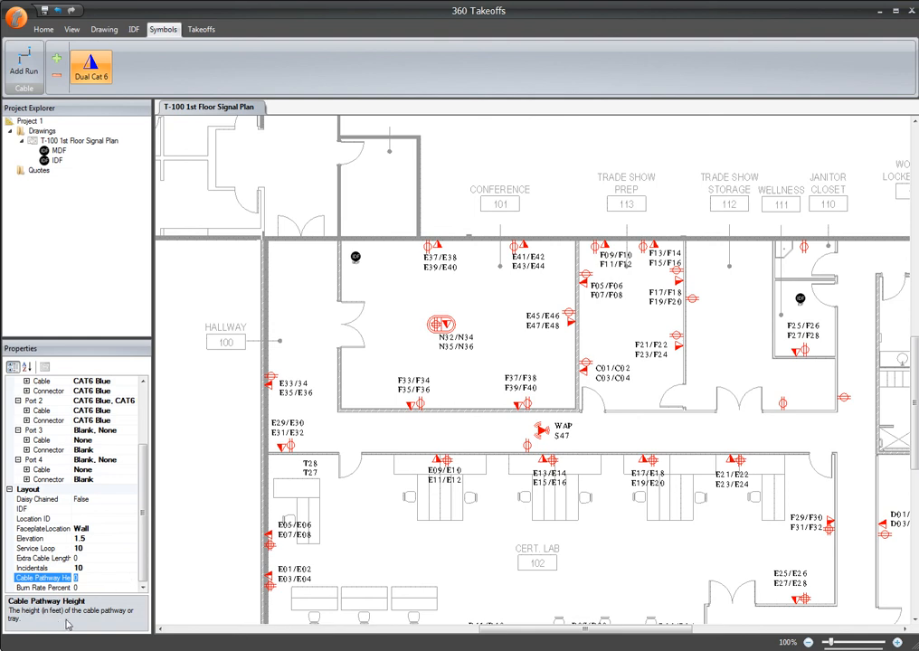
pyautogui.write('12')
pyautogui.click(88, 589)
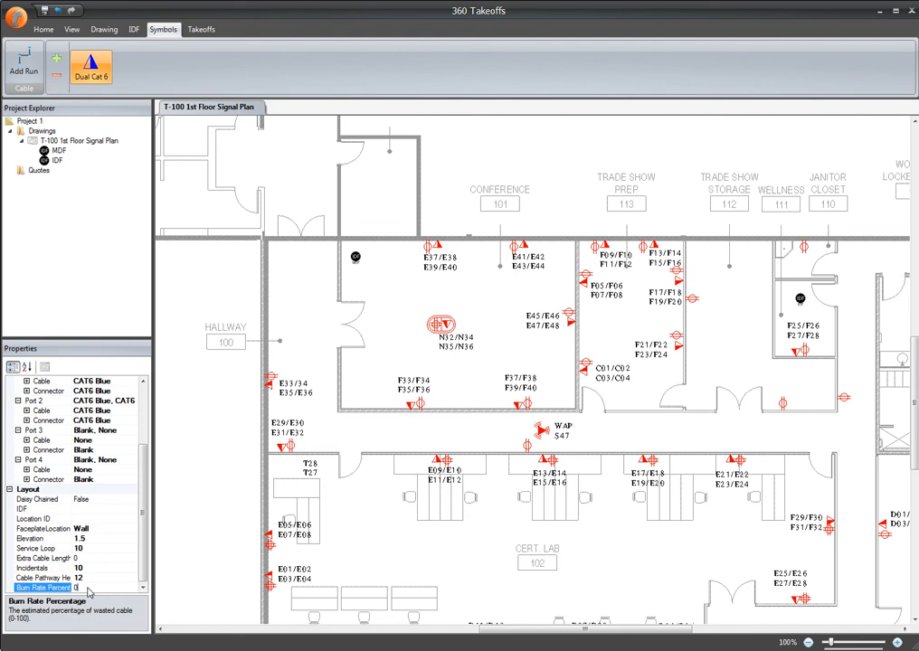
pyautogui.write('10')
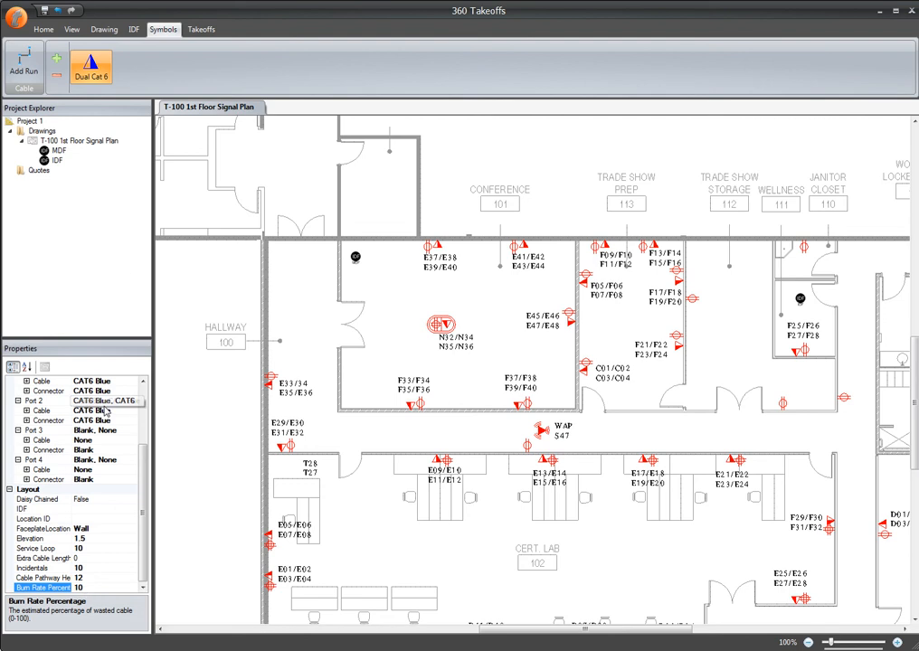
# Step: Place Dual Cat 6 symbols on the five wall outlets of Conference room 101
pyautogui.click(134, 29)
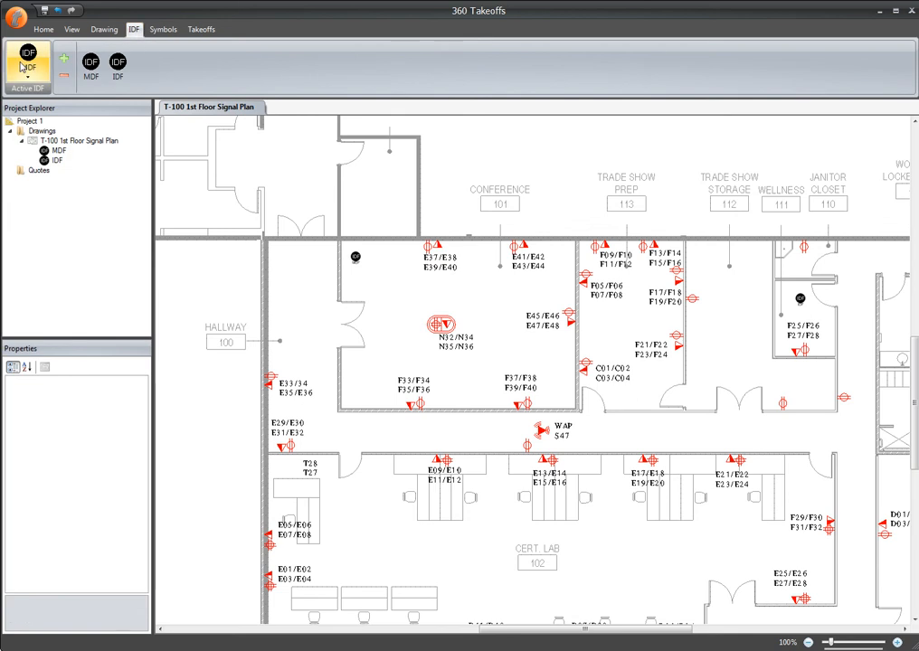
pyautogui.click(157, 29)
pyautogui.click(91, 65)
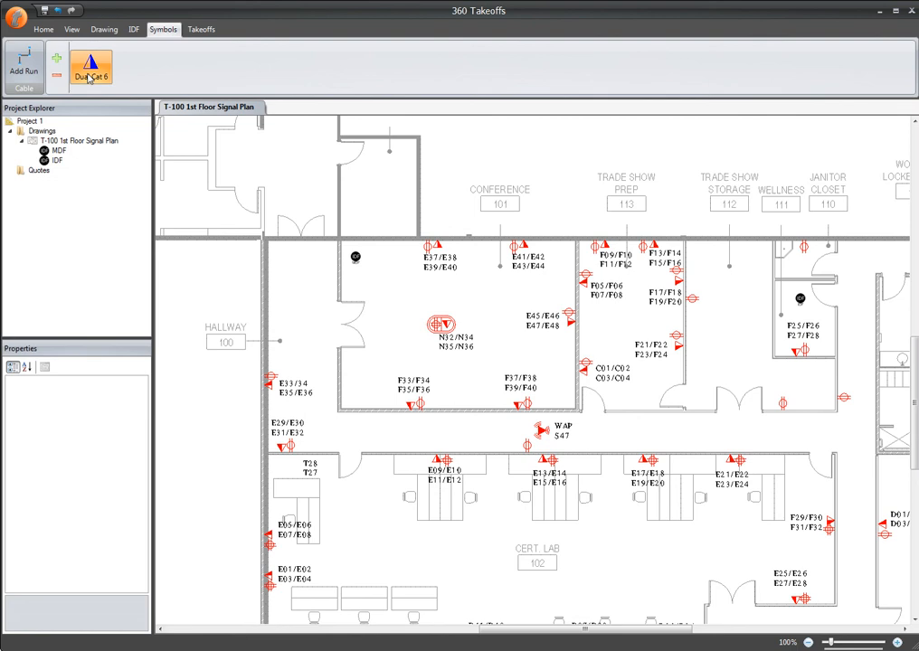
pyautogui.click(432, 244)
pyautogui.click(521, 245)
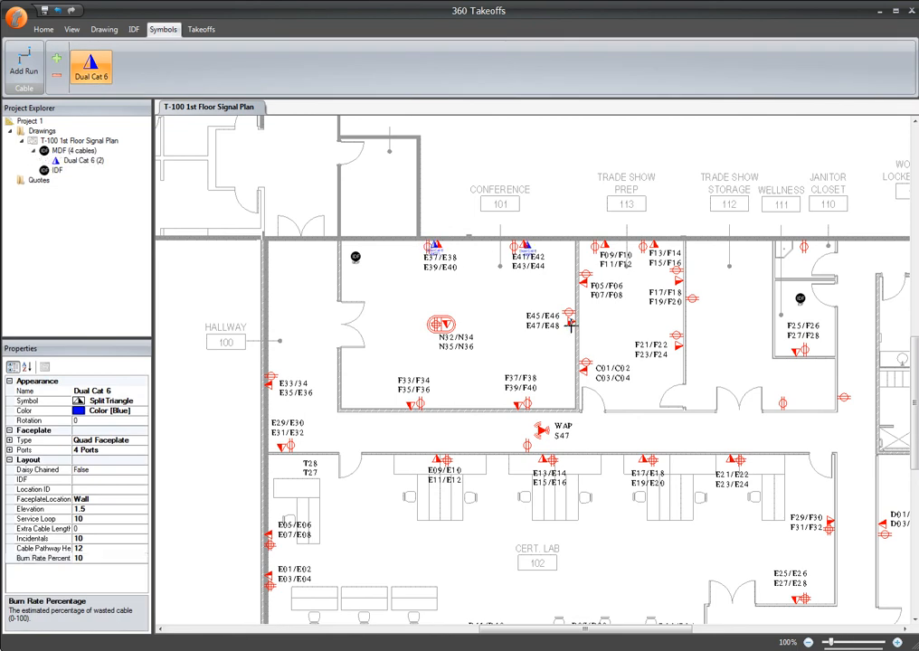
pyautogui.click(570, 319)
pyautogui.click(522, 409)
pyautogui.click(417, 407)
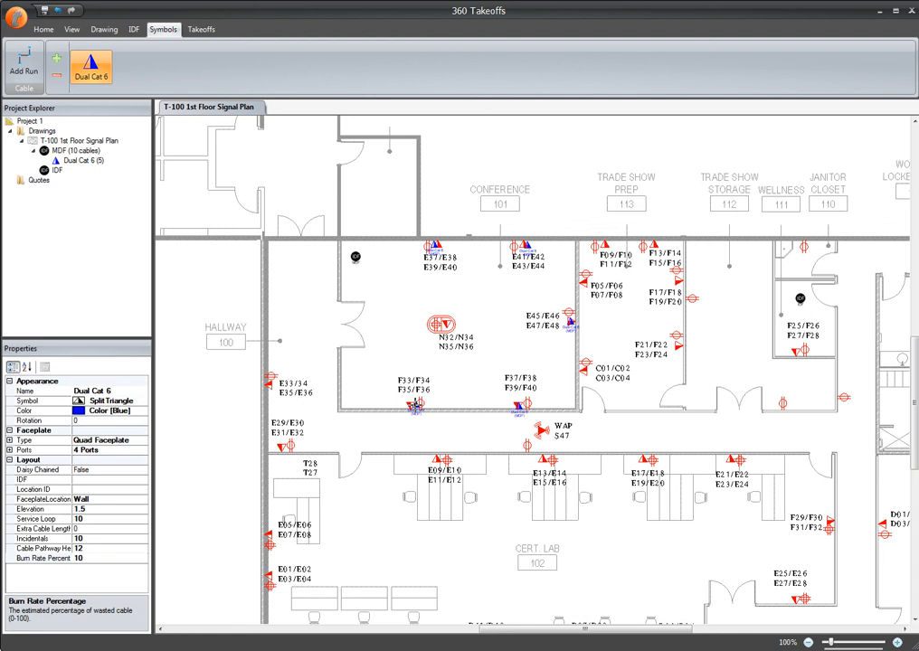
pyautogui.press('Escape')
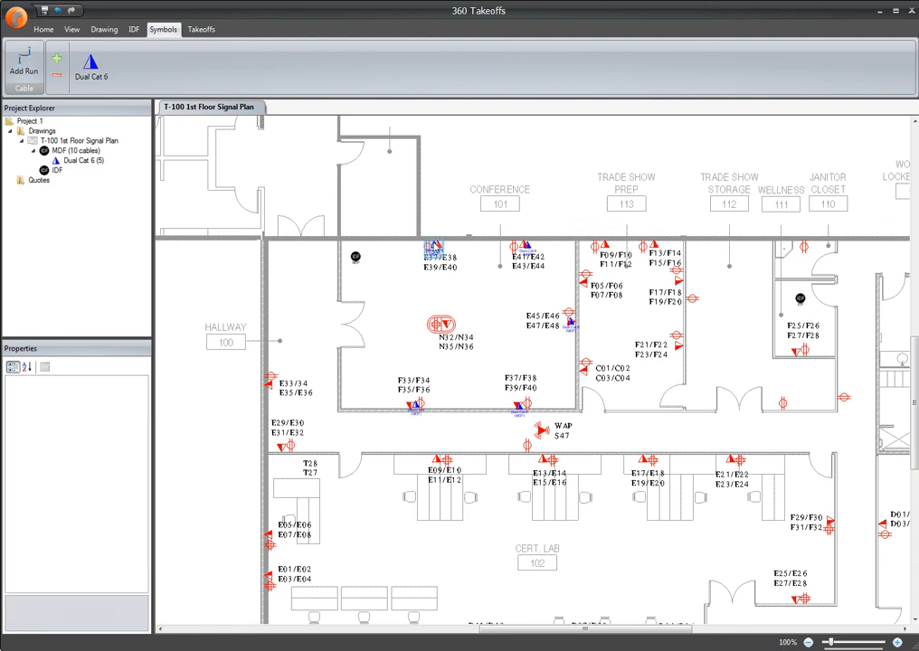
# Step: Check the distance from IDF of the outlet at E37/E38 and measure the straight line from the MDF to it
pyautogui.click(434, 243)
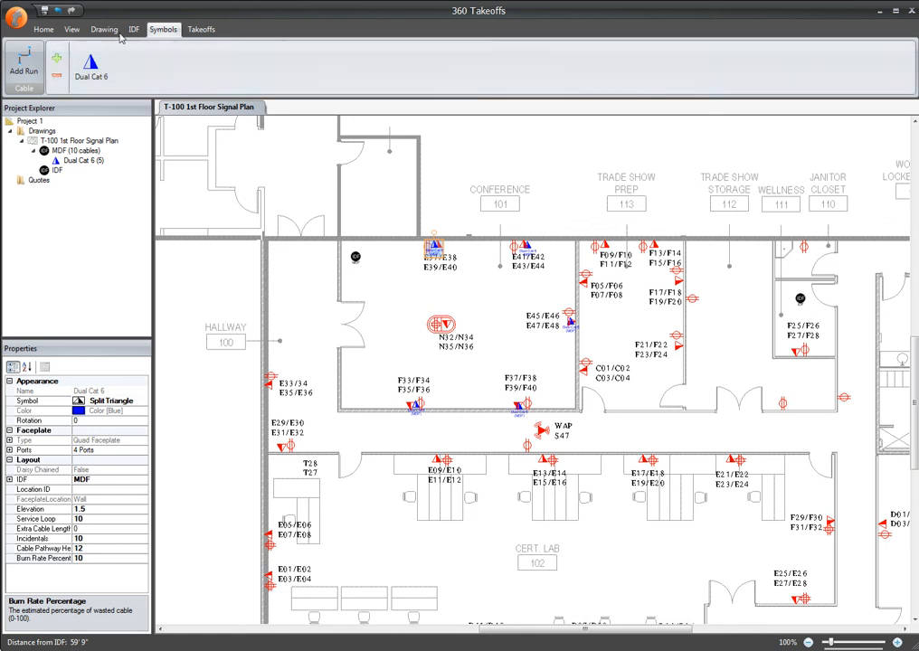
pyautogui.click(72, 30)
pyautogui.click(105, 62)
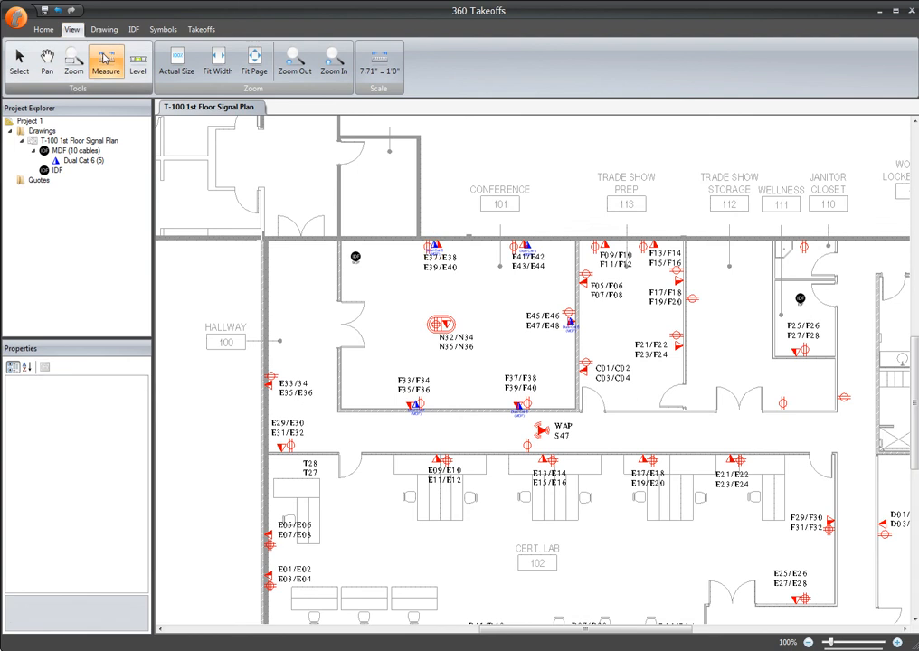
pyautogui.moveTo(354, 258); pyautogui.dragTo(430, 245)
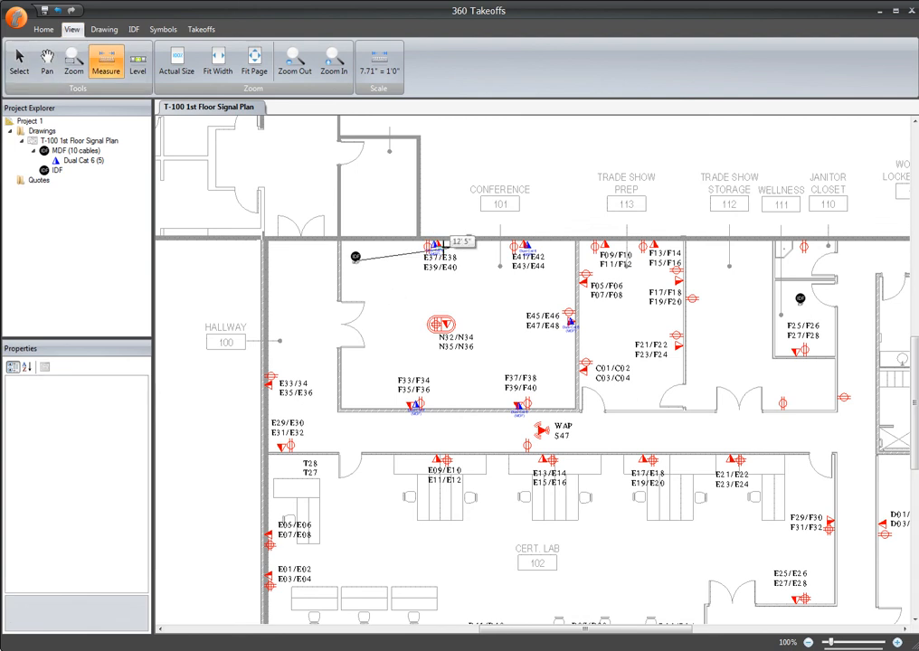
pyautogui.press('Escape')
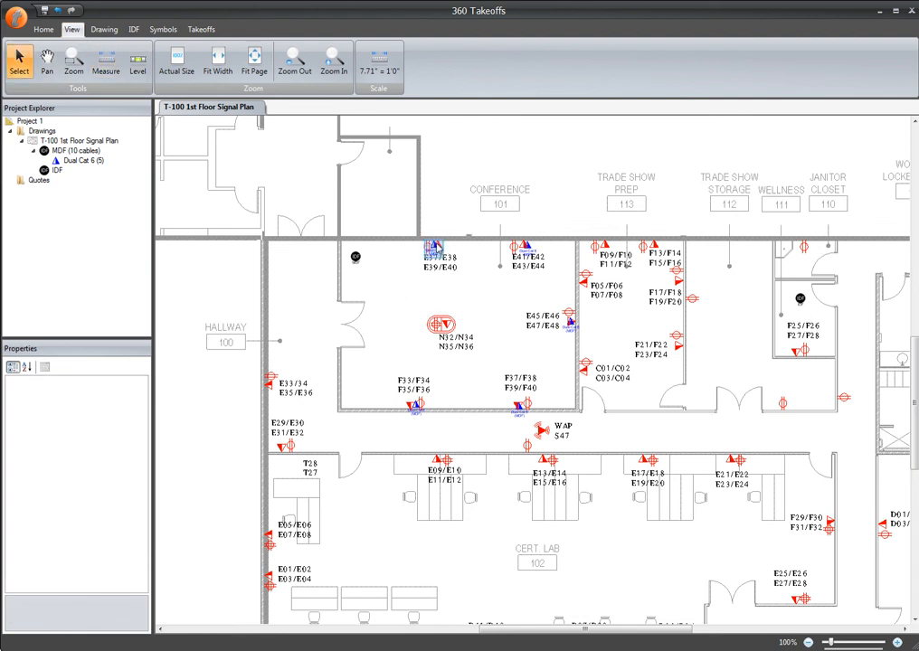
# Step: Change the active IDF from MDF to IDF
pyautogui.click(168, 30)
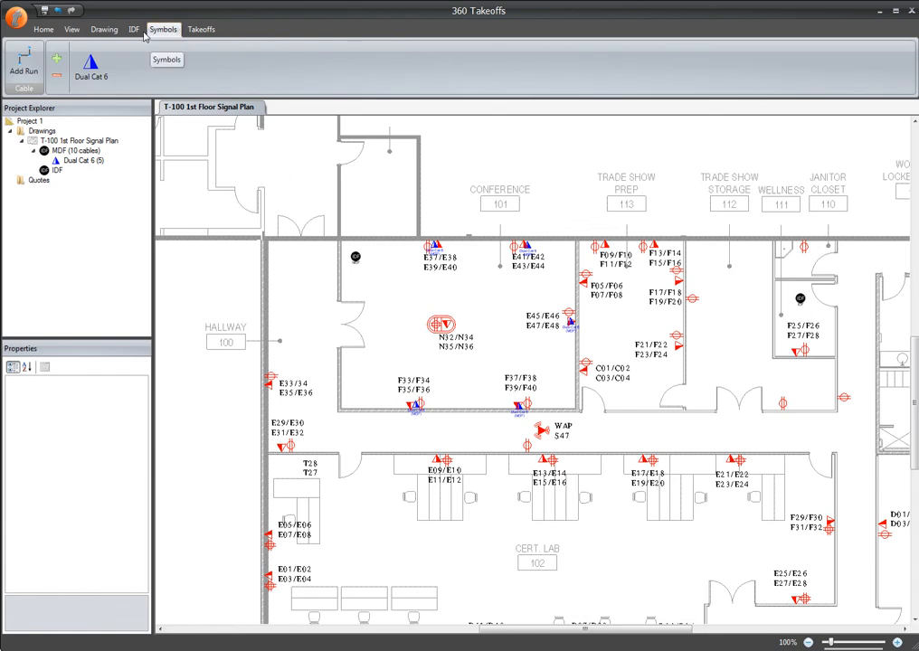
pyautogui.click(95, 70)
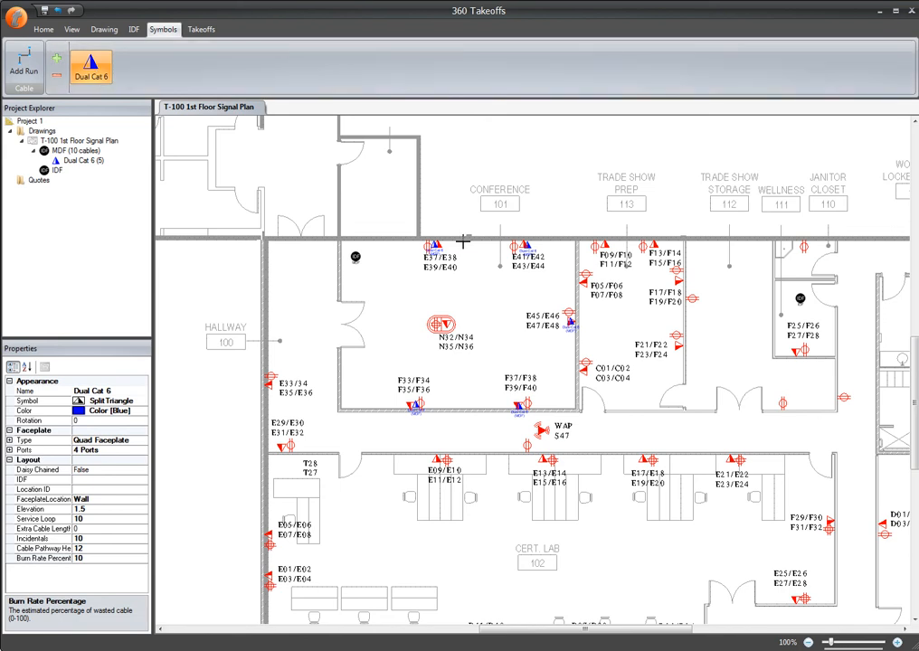
pyautogui.click(133, 29)
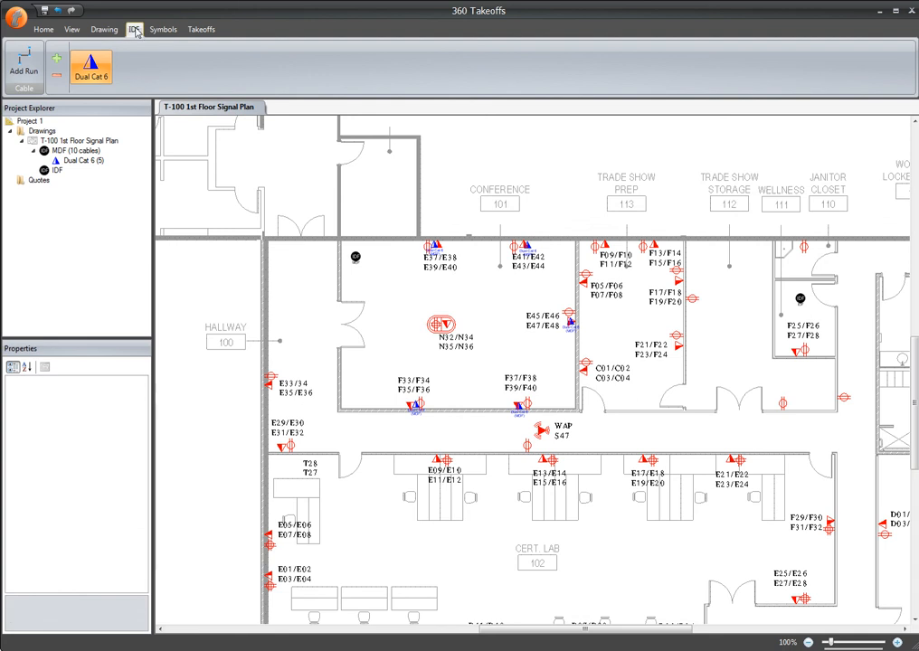
pyautogui.click(28, 68)
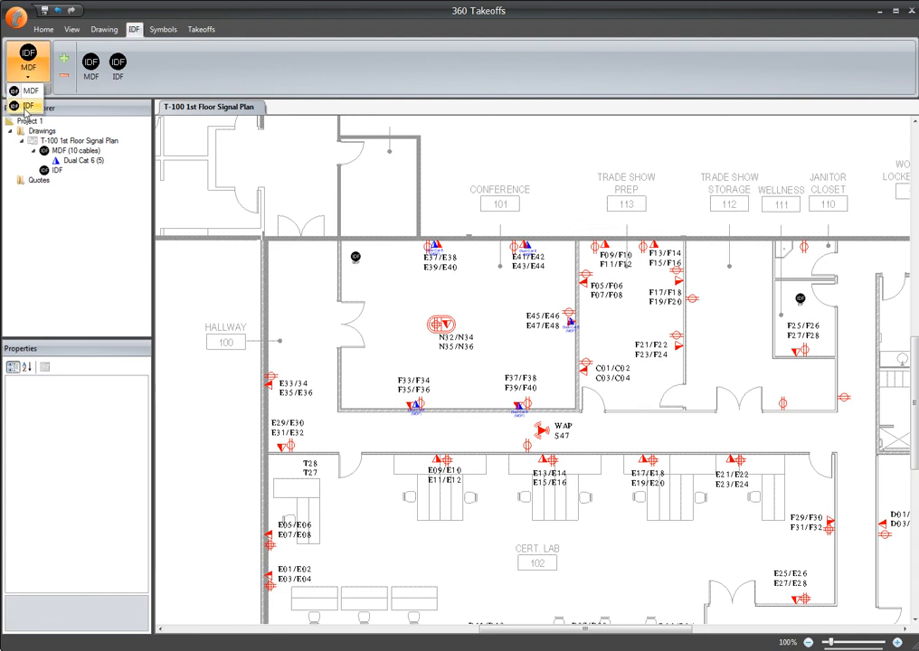
pyautogui.click(20, 91)
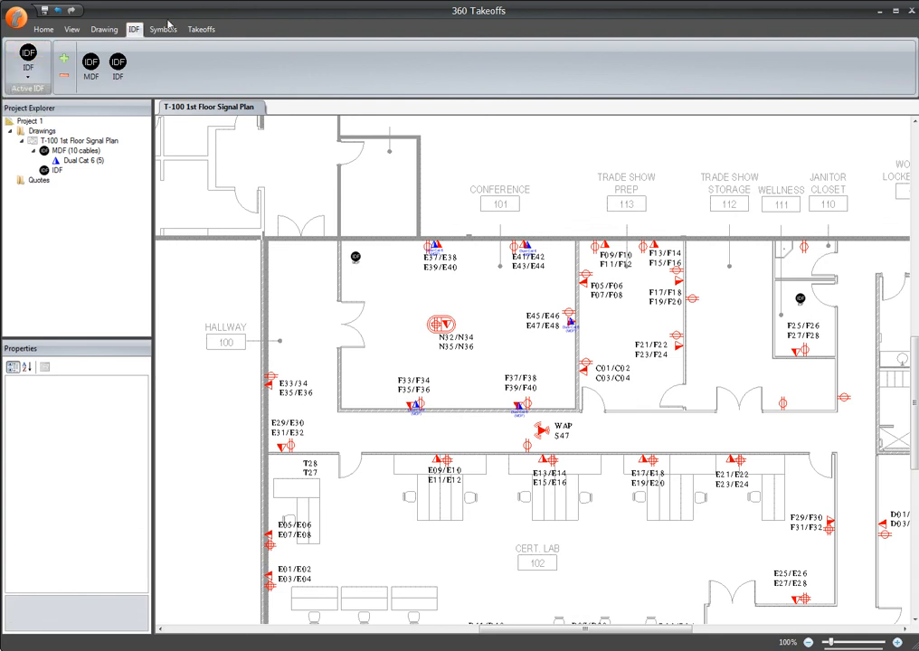
# Step: Place six Dual Cat 6 symbols on the outlets along the walls of Trade Show Prep room 113
pyautogui.click(164, 29)
pyautogui.click(91, 65)
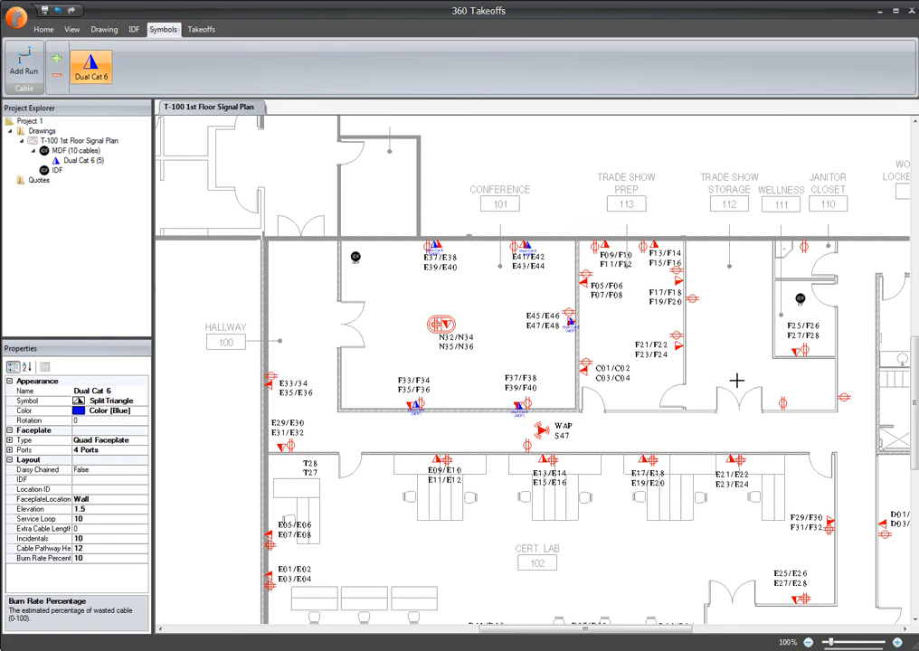
pyautogui.click(586, 367)
pyautogui.click(586, 275)
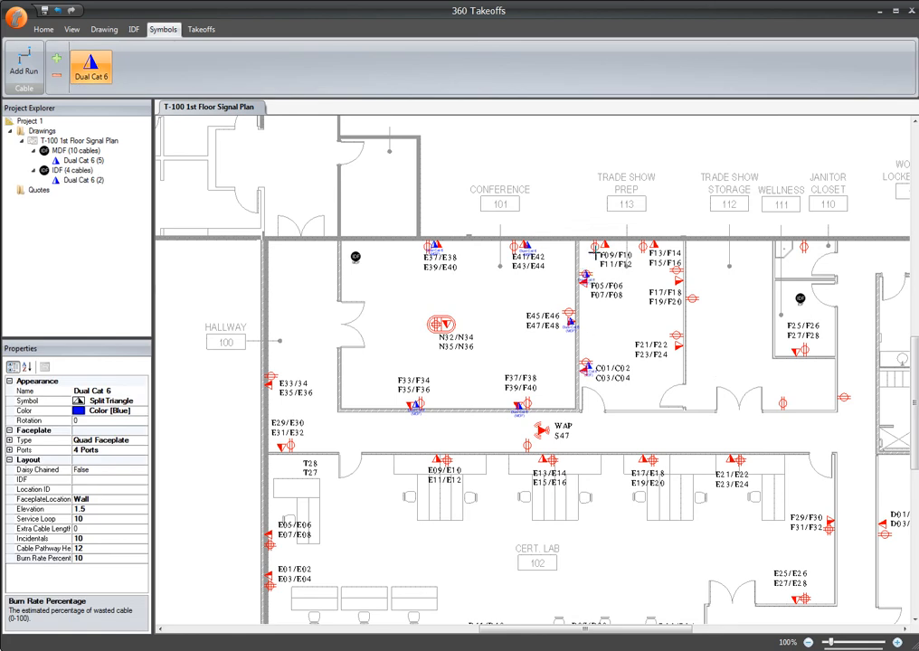
pyautogui.click(597, 250)
pyautogui.click(658, 251)
pyautogui.click(681, 279)
pyautogui.click(679, 340)
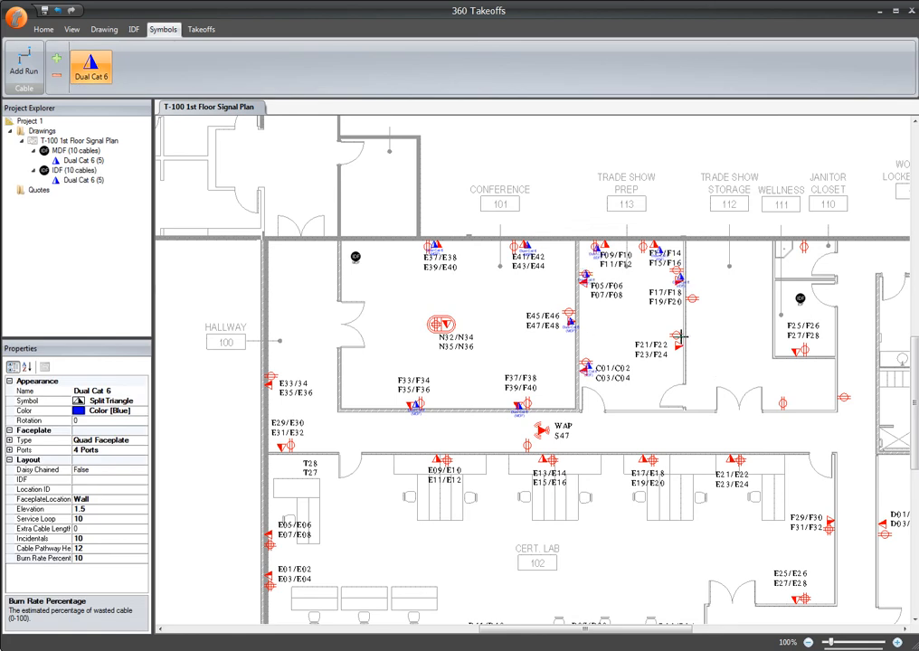
pyautogui.press('Escape')
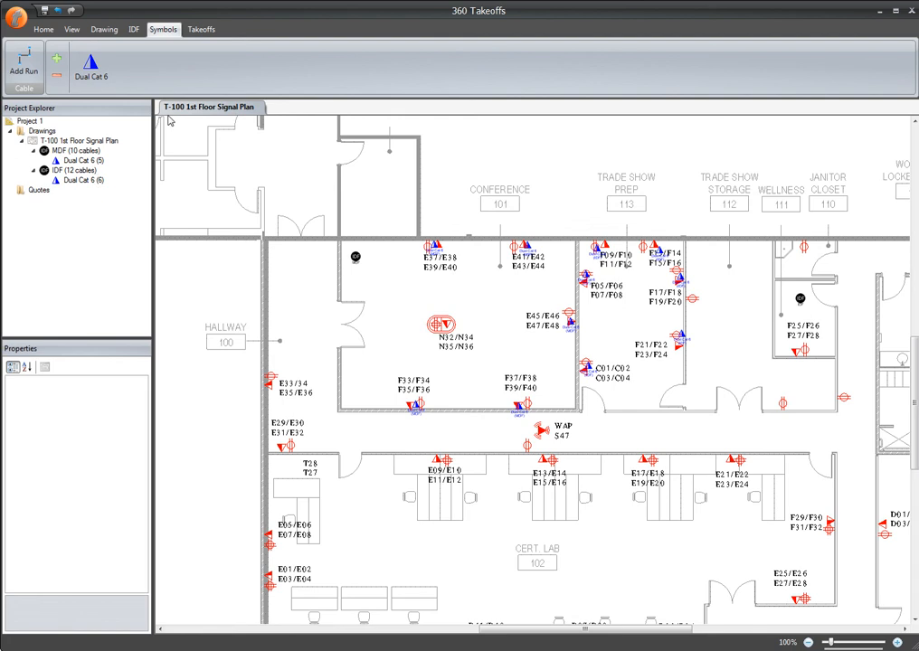
# Step: Generate all takeoff reports and review the outlets and cables reports
pyautogui.click(201, 29)
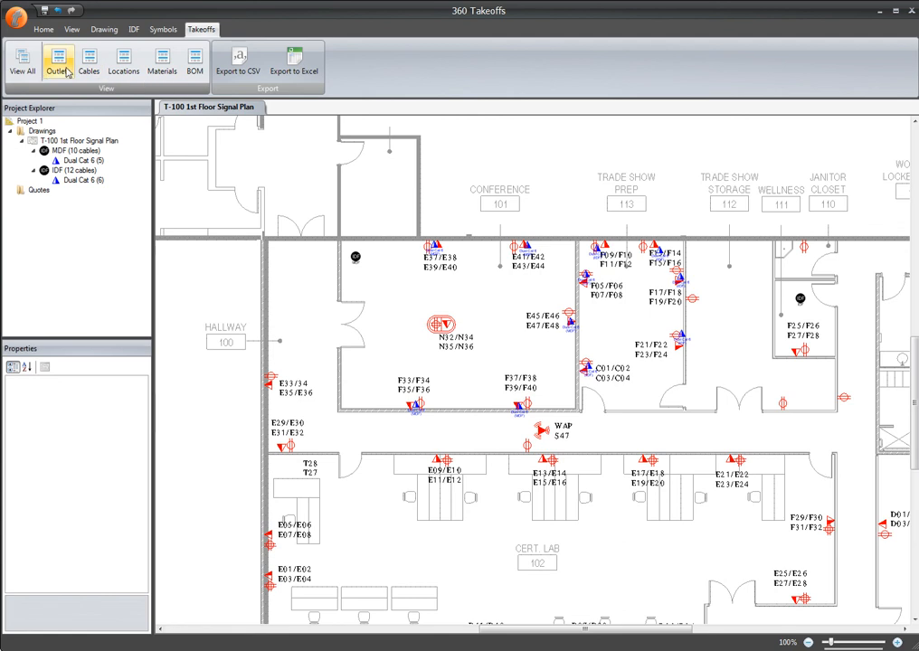
pyautogui.click(39, 69)
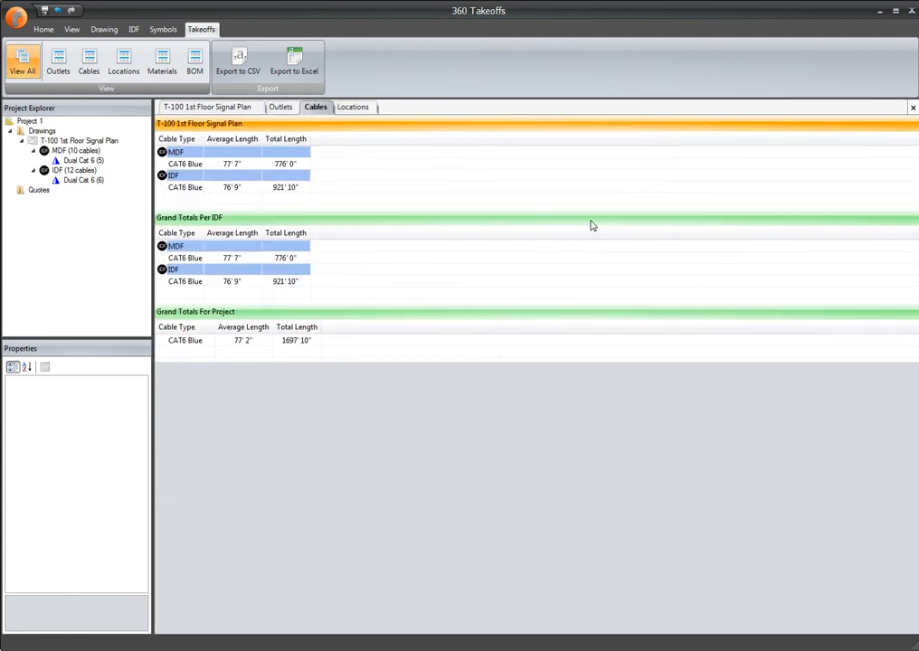
pyautogui.click(281, 107)
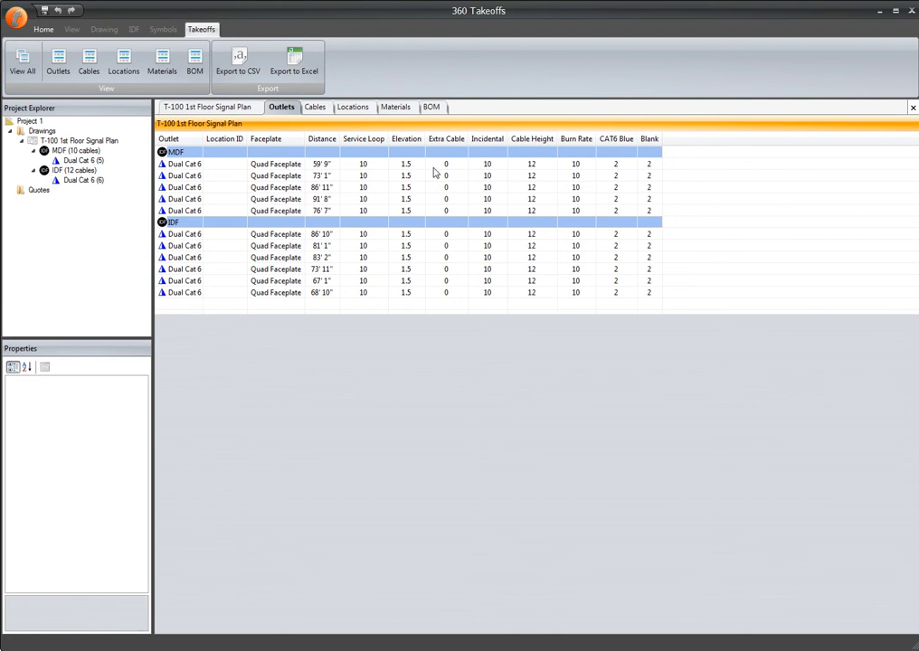
pyautogui.click(315, 107)
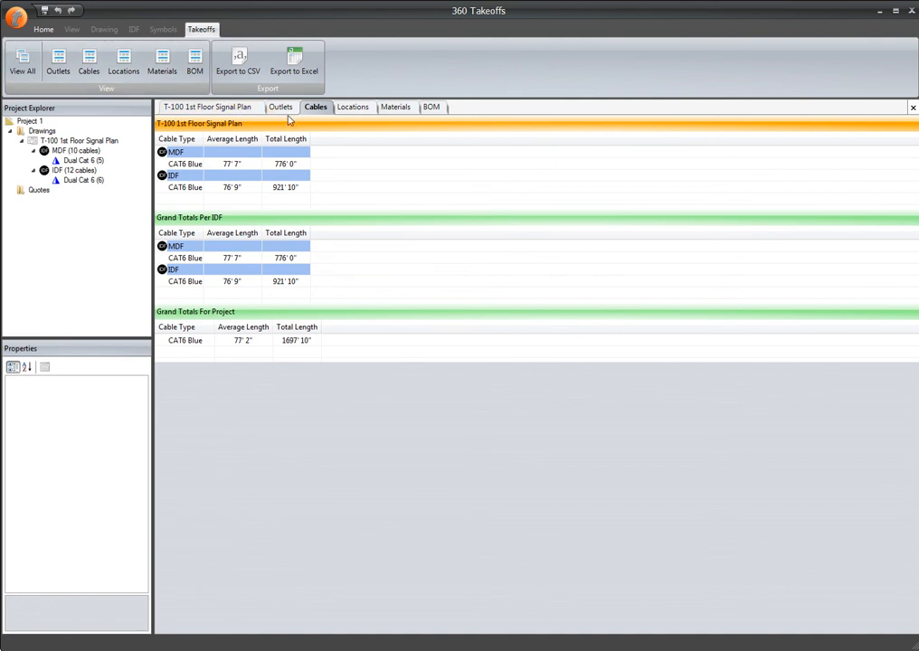
# Step: Reassign the six Dual Cat 6 outlets in Trade Show Prep on the floor signal plan to the MDF
pyautogui.click(226, 111)
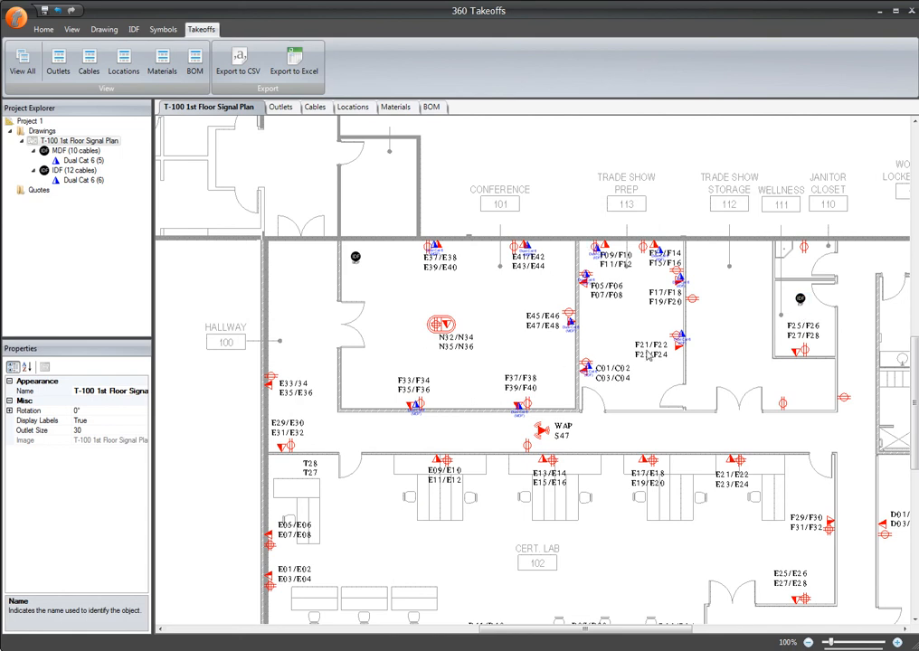
pyautogui.moveTo(702, 422); pyautogui.dragTo(585, 252)
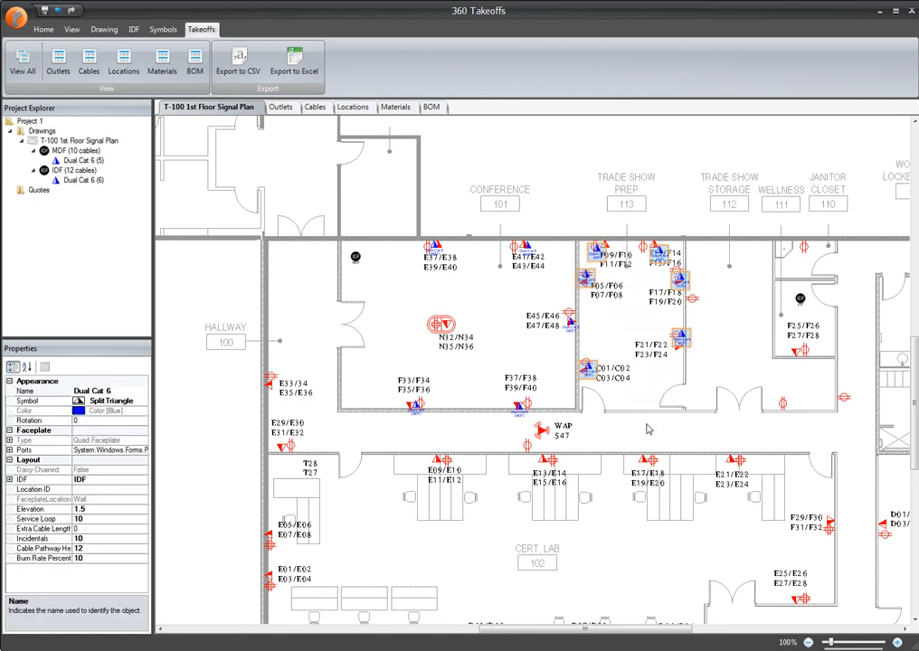
pyautogui.click(136, 480)
pyautogui.click(143, 480)
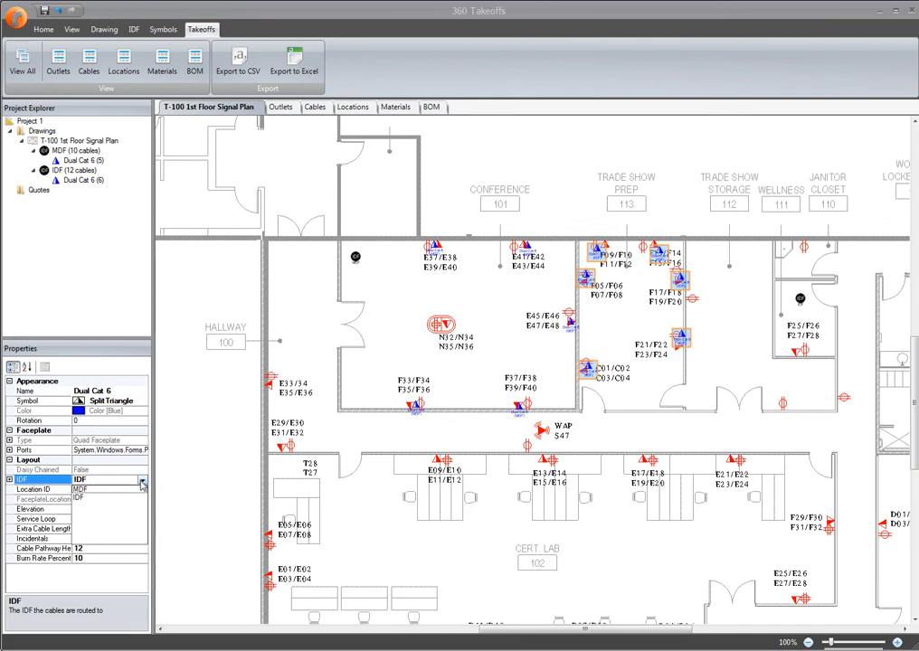
pyautogui.click(97, 494)
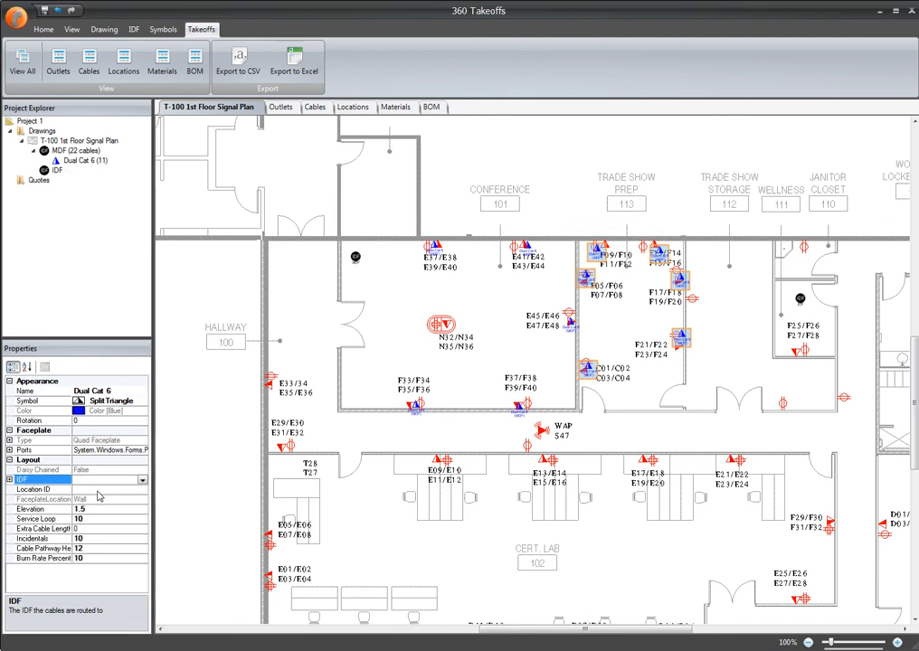
pyautogui.click(608, 397)
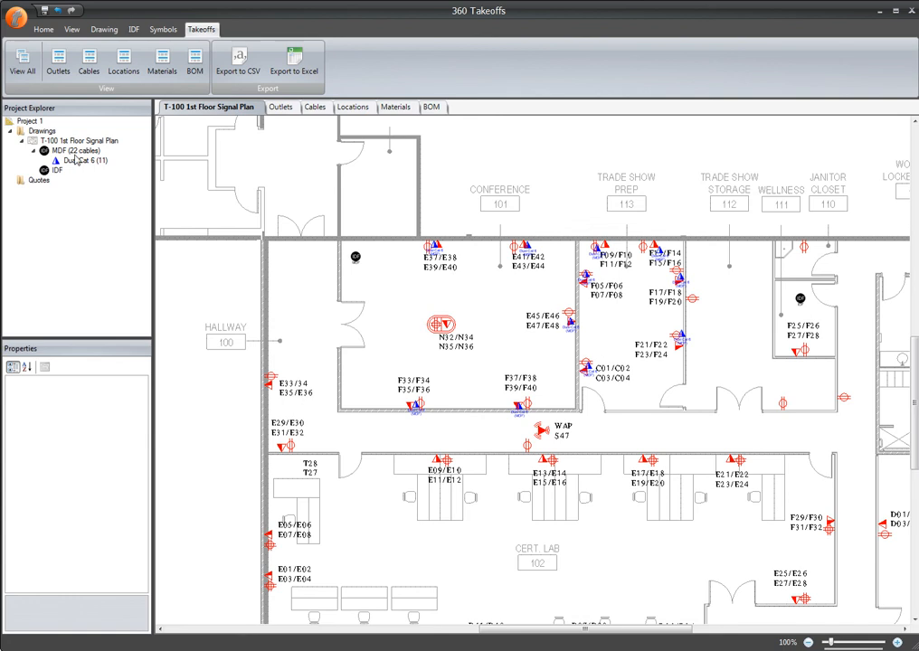